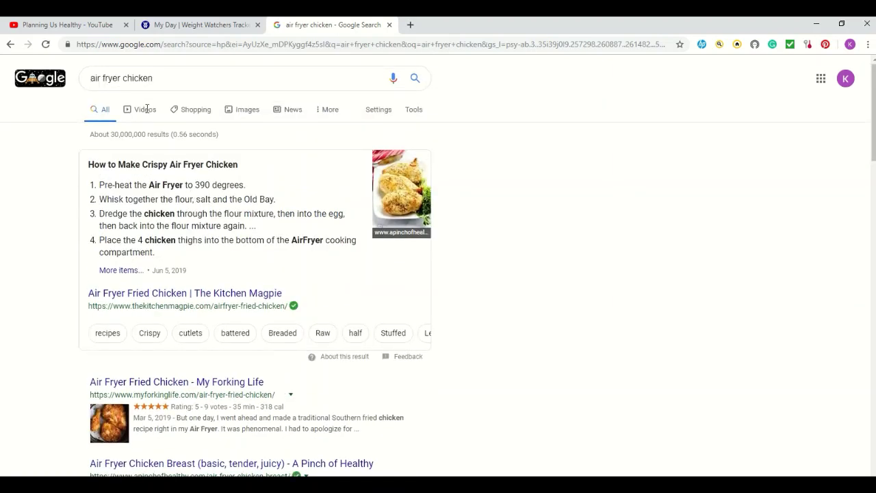
# - Browse the air fryer chicken image results and preview Skinnytaste's Air Fryer Chicken Parmesan image
pyautogui.click(245, 112)
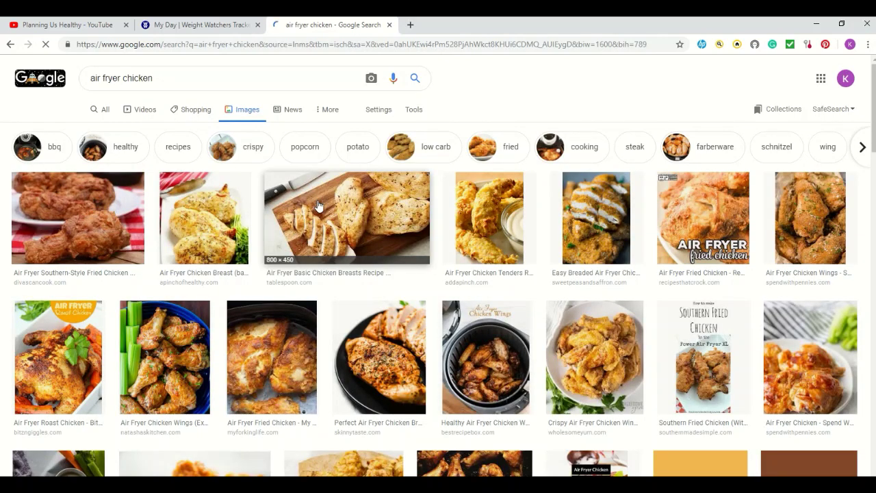
pyautogui.scroll(-1, 318, 205)
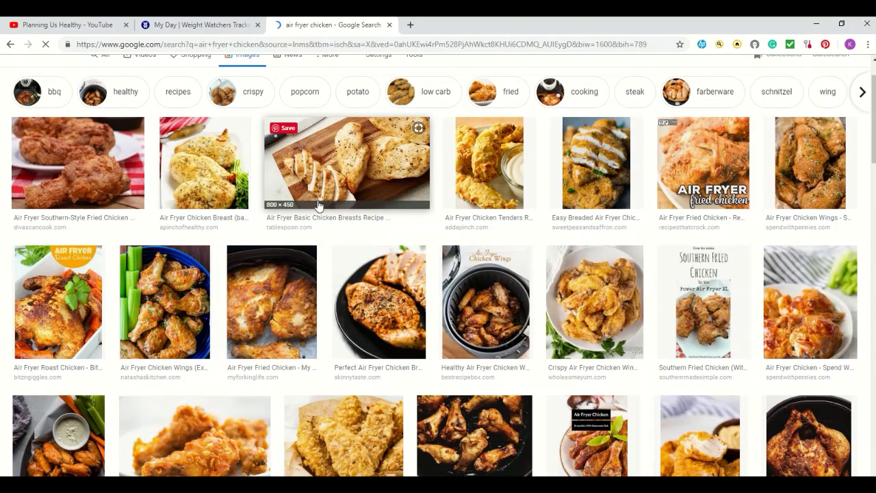
pyautogui.scroll(-1, 318, 205)
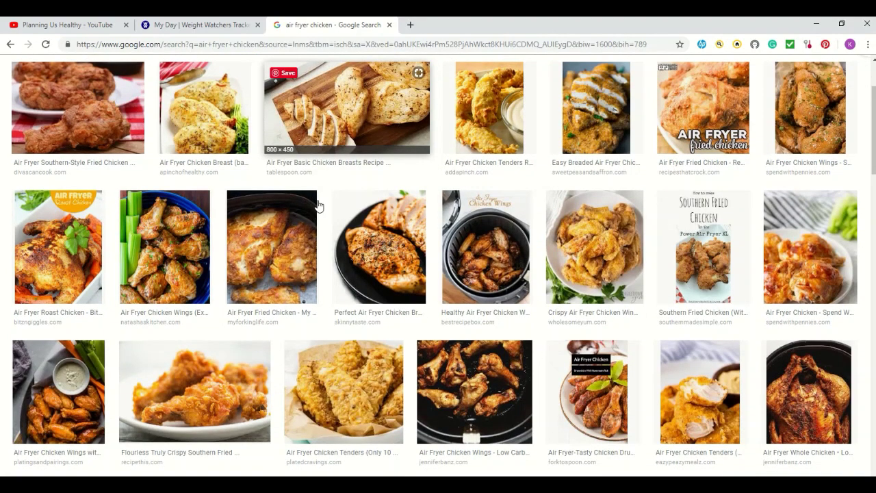
pyautogui.scroll(-4, 318, 205)
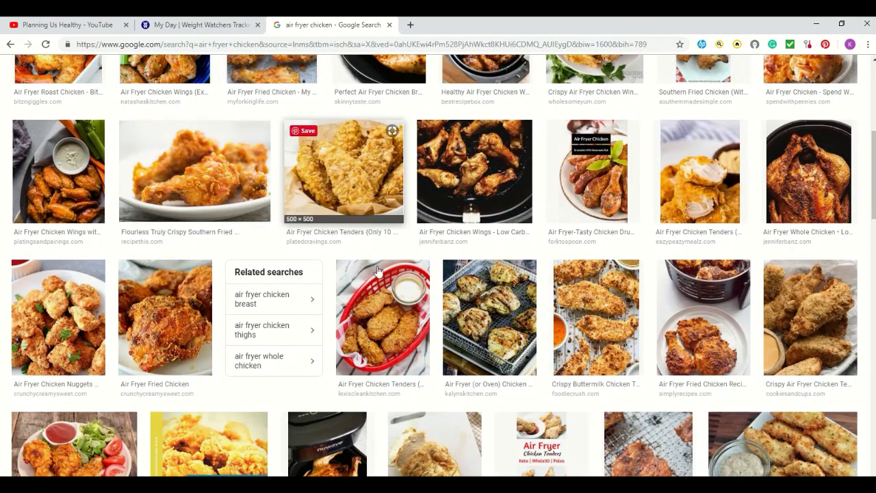
pyautogui.scroll(-1, 373, 253)
pyautogui.scroll(-1, 377, 271)
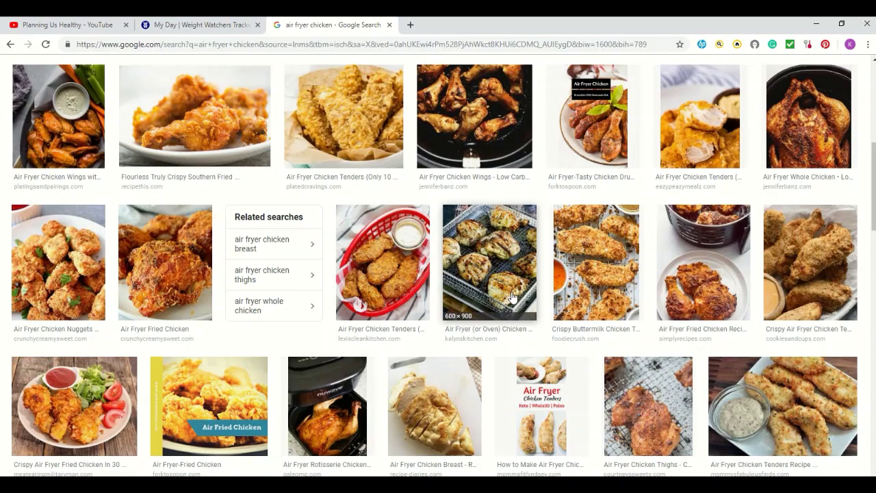
pyautogui.scroll(-2, 511, 296)
pyautogui.scroll(-1, 424, 287)
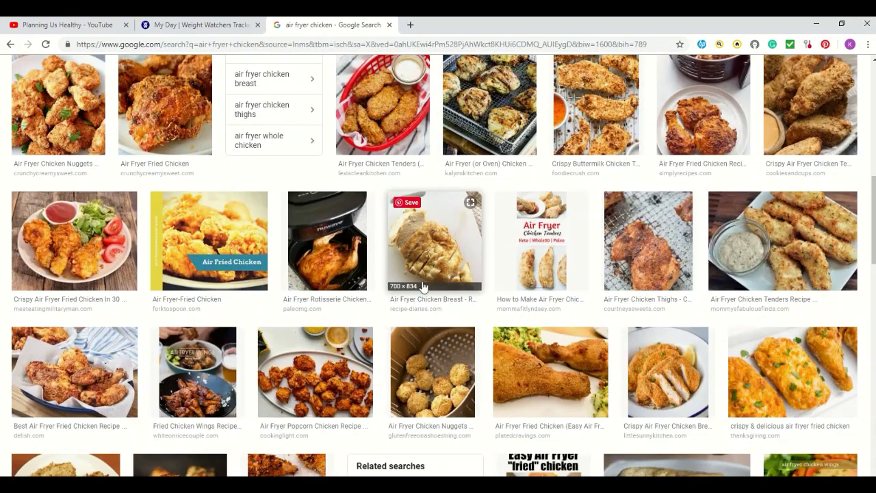
pyautogui.scroll(-1, 423, 286)
pyautogui.scroll(-1, 423, 286)
pyautogui.scroll(-1, 420, 286)
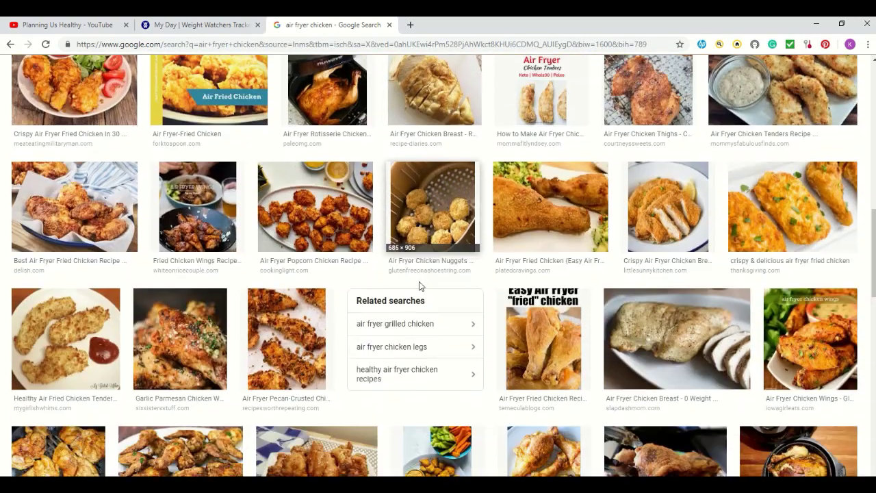
pyautogui.scroll(-1, 419, 285)
pyautogui.scroll(-3, 420, 286)
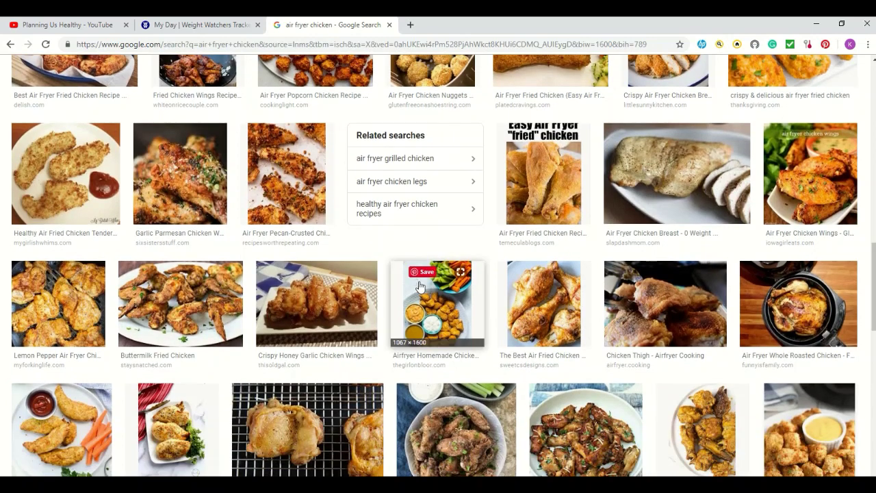
pyautogui.scroll(-1, 419, 286)
pyautogui.scroll(-2, 419, 286)
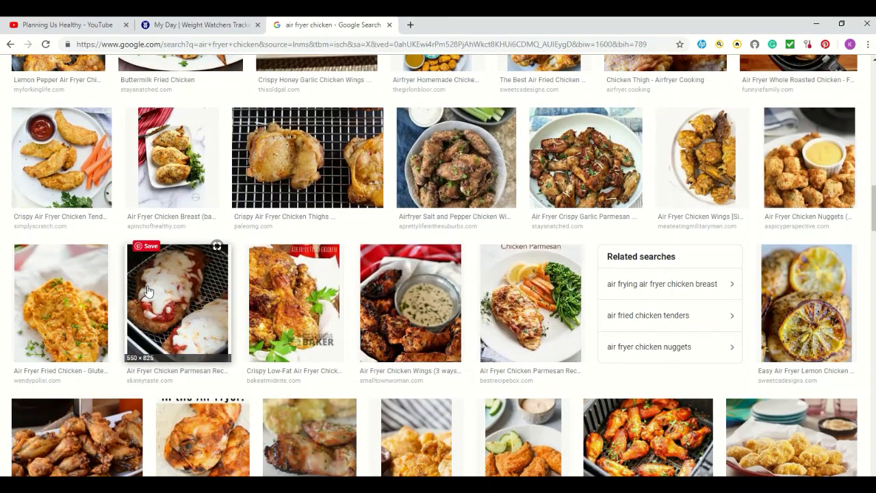
pyautogui.click(178, 301)
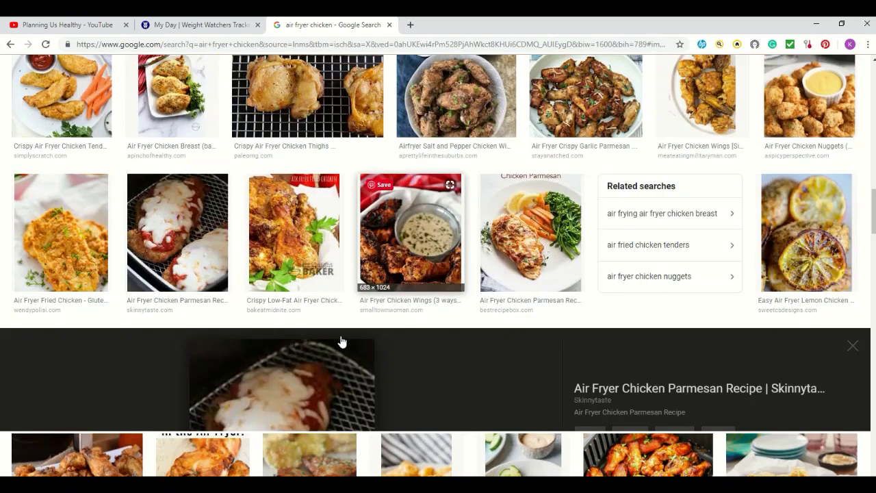
pyautogui.scroll(-2, 388, 316)
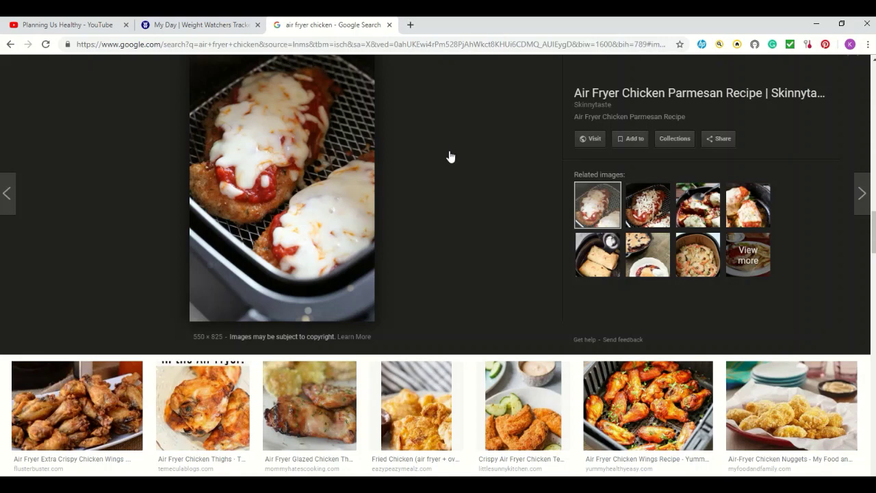
# - Open Skinnytaste's recipe in a new tab, review its card (251 calories, 4 servings), and return to Google Images
pyautogui.click(592, 141)
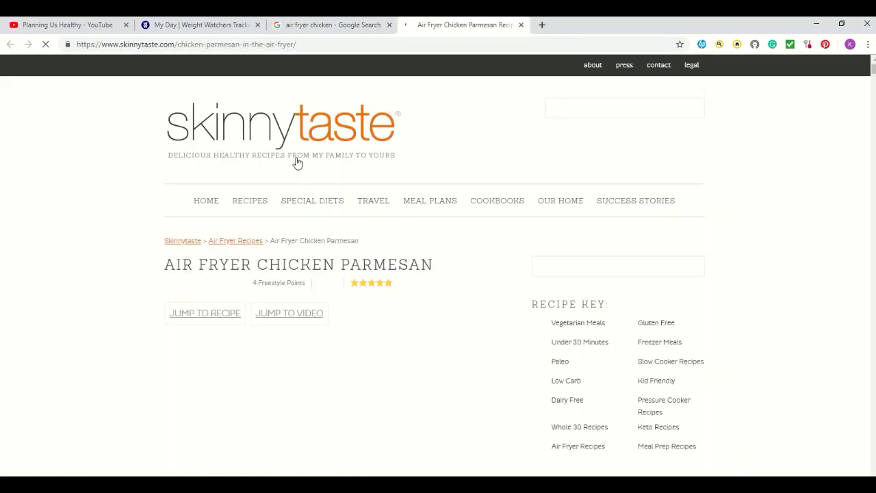
pyautogui.scroll(-1, 297, 162)
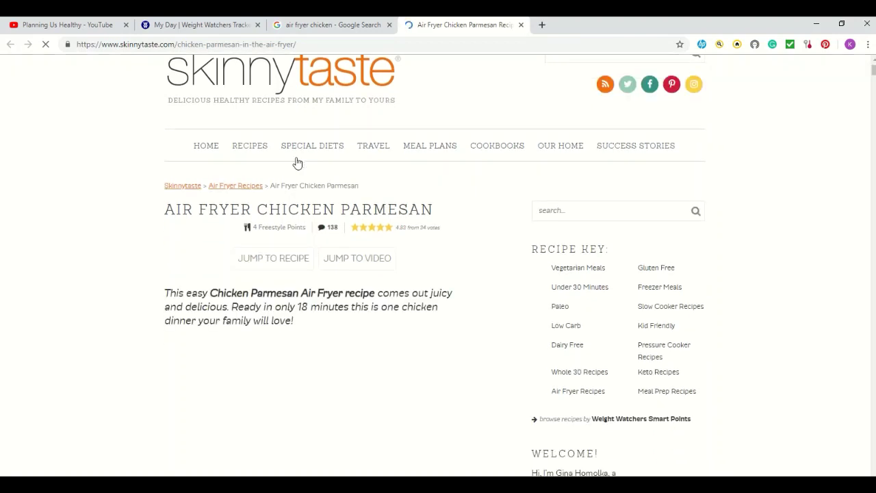
pyautogui.scroll(-15, 297, 162)
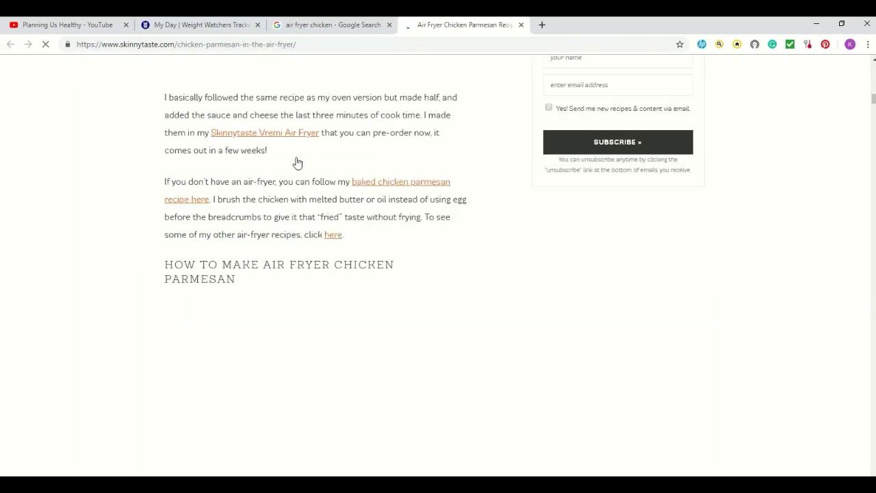
pyautogui.scroll(-3, 297, 162)
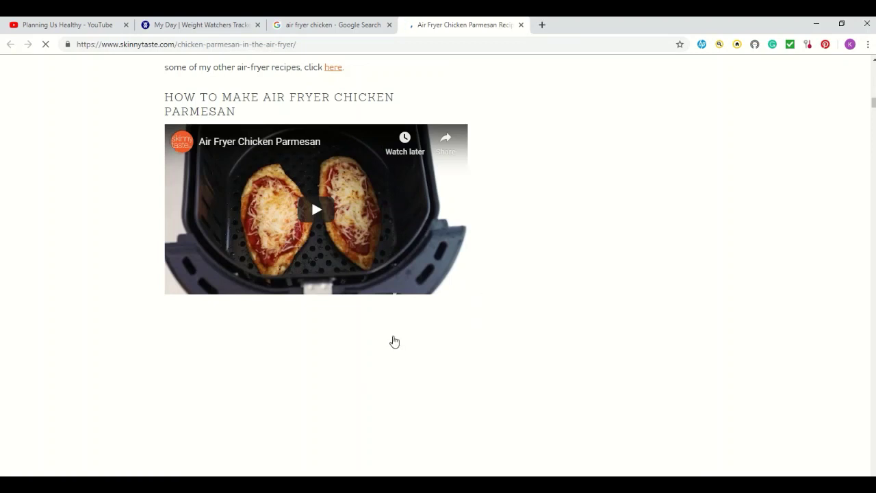
pyautogui.scroll(-5, 367, 334)
pyautogui.scroll(-10, 355, 296)
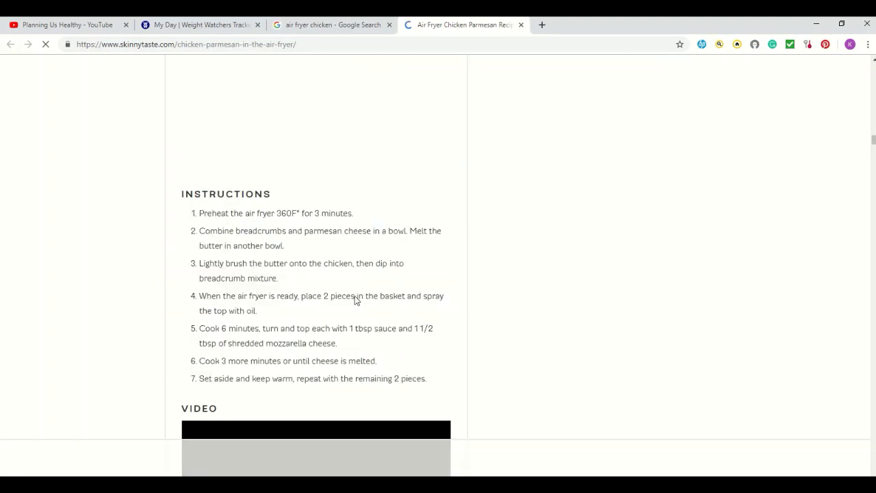
pyautogui.scroll(2, 354, 299)
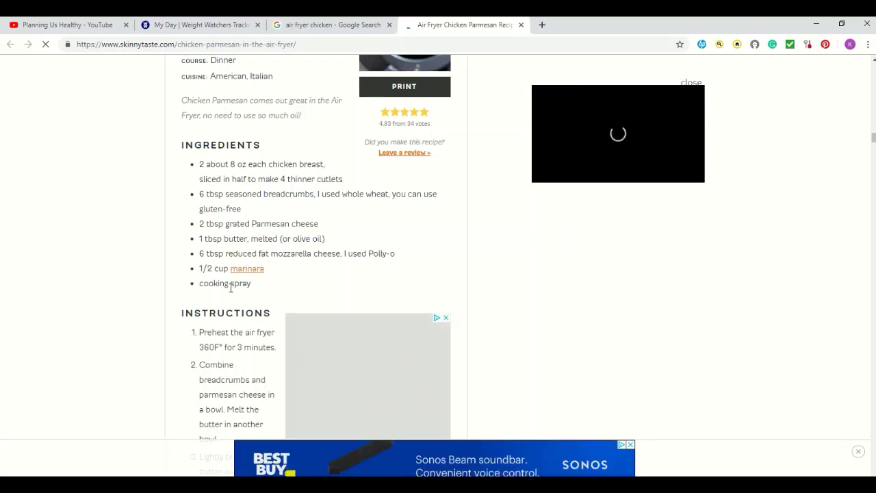
pyautogui.scroll(3, 229, 288)
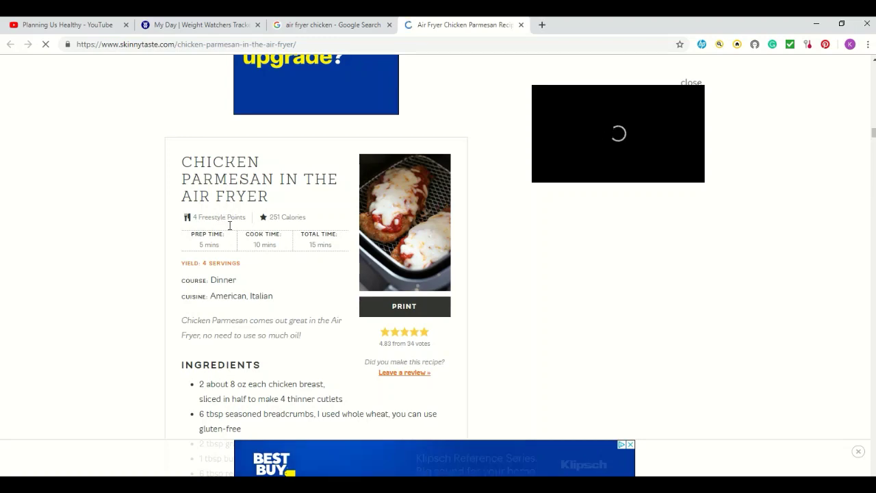
pyautogui.scroll(-2, 229, 225)
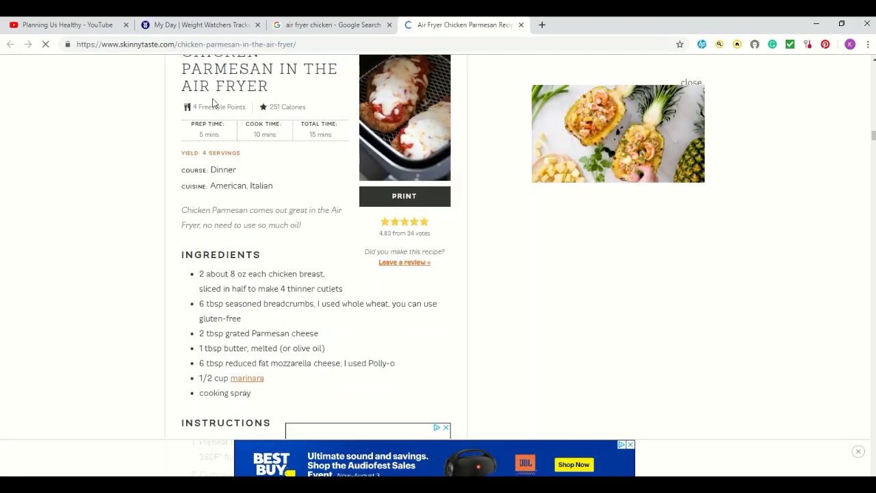
pyautogui.scroll(-1, 229, 307)
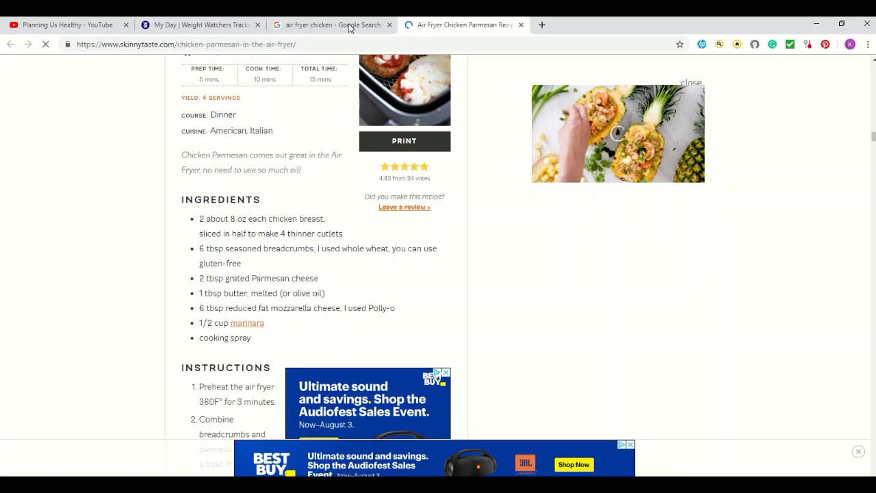
pyautogui.hotkey('ctrl', 'shift', 'Tab')
# - Close the Skinnytaste tab and open Stay Snatched's parmesan breaded chicken tenders page from the results
pyautogui.click(521, 26)
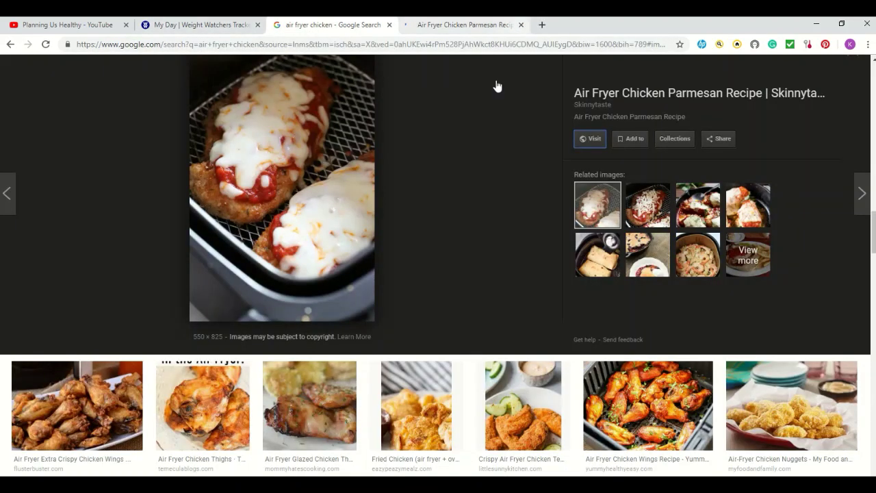
pyautogui.scroll(-1, 414, 219)
pyautogui.scroll(-2, 414, 219)
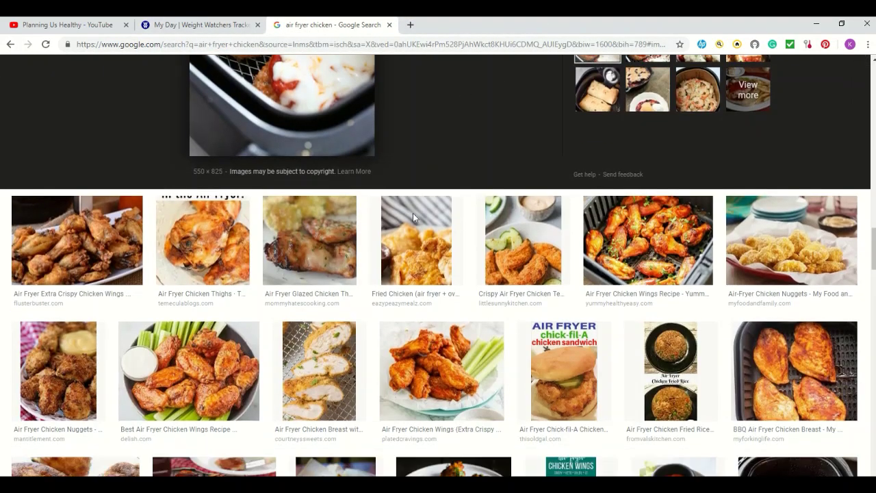
pyautogui.scroll(-1, 443, 305)
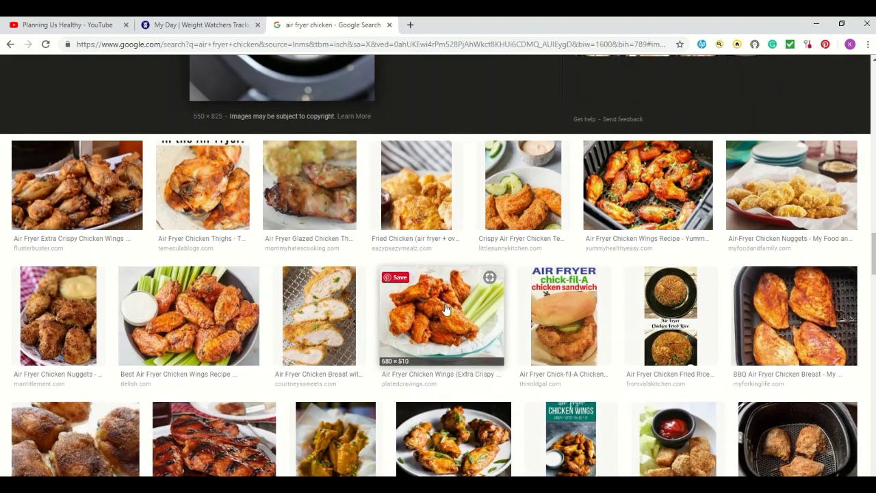
pyautogui.scroll(-2, 336, 381)
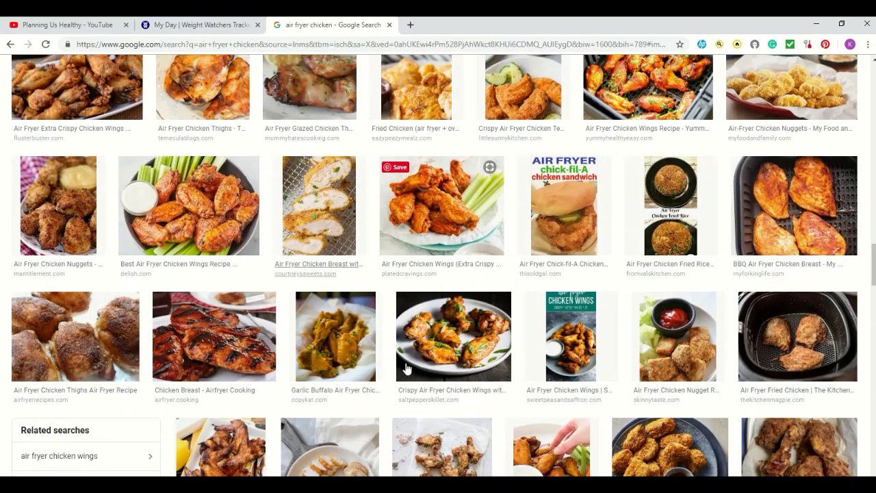
pyautogui.scroll(-8, 405, 368)
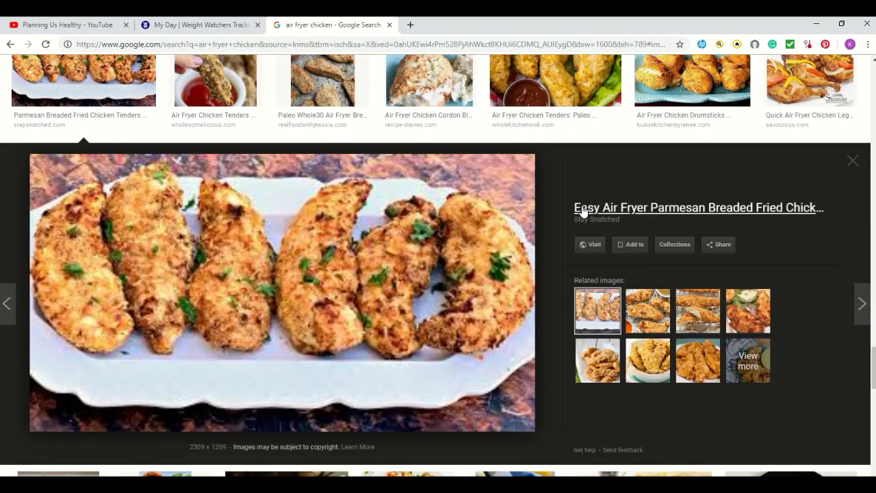
pyautogui.click(591, 245)
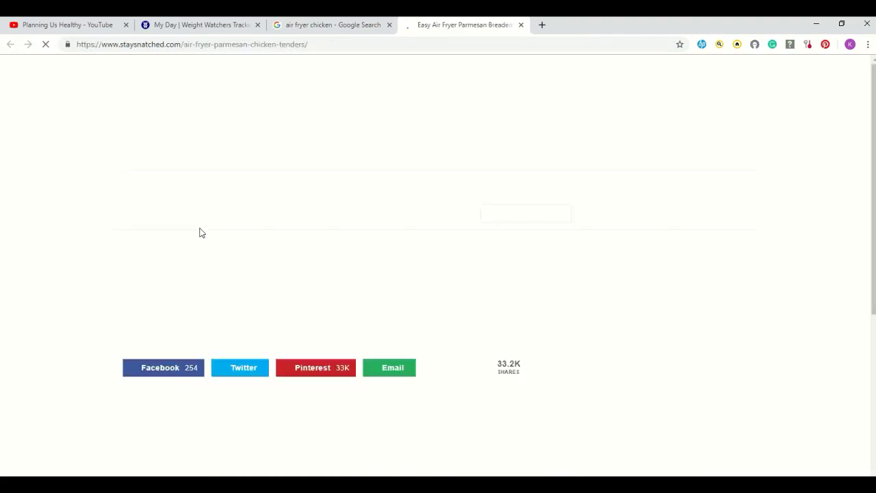
# - Scroll into the Stay Snatched post and dismiss the subscribe popup covering it
pyautogui.scroll(-10, 199, 233)
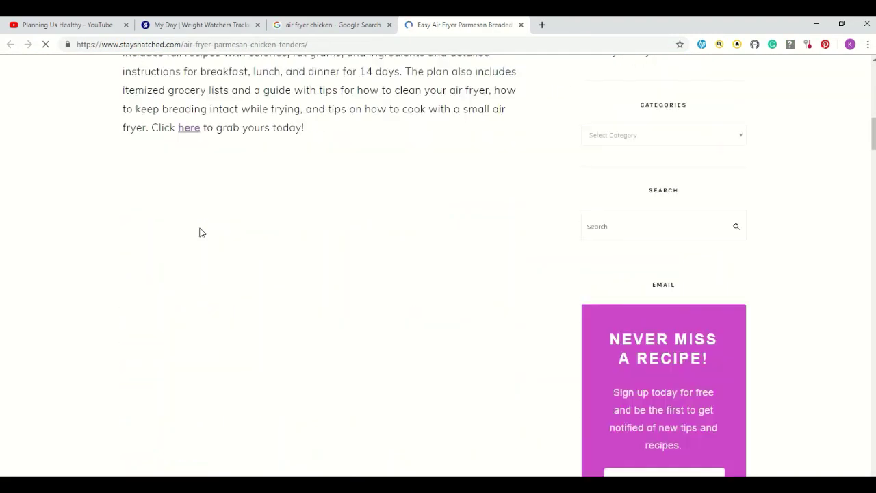
pyautogui.scroll(-10, 199, 233)
pyautogui.scroll(-10, 199, 232)
pyautogui.scroll(-6, 199, 233)
pyautogui.scroll(3, 199, 232)
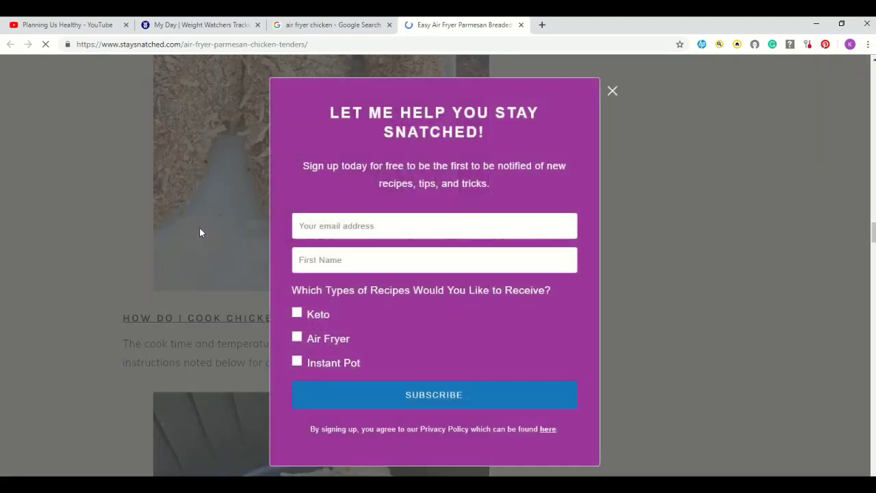
pyautogui.click(613, 95)
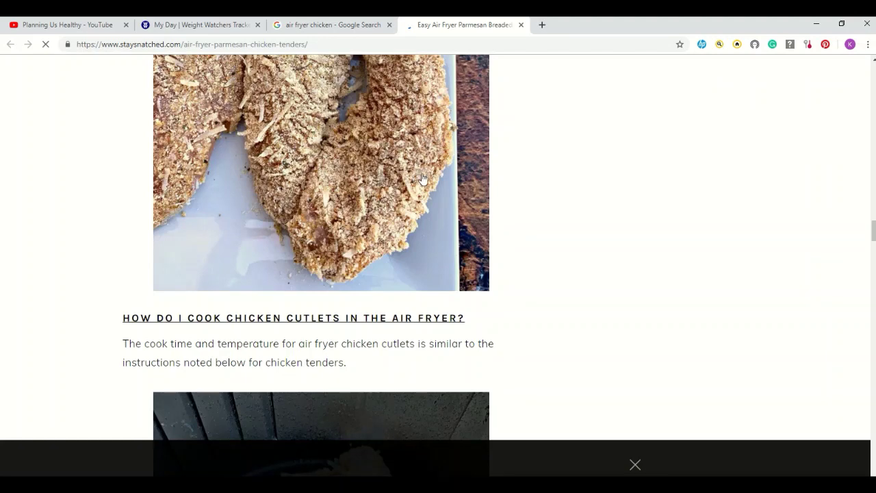
# - Bring the recipe card into view: 239 calories, 4 servings, 25 minutes, with ingredients
pyautogui.scroll(-4, 422, 178)
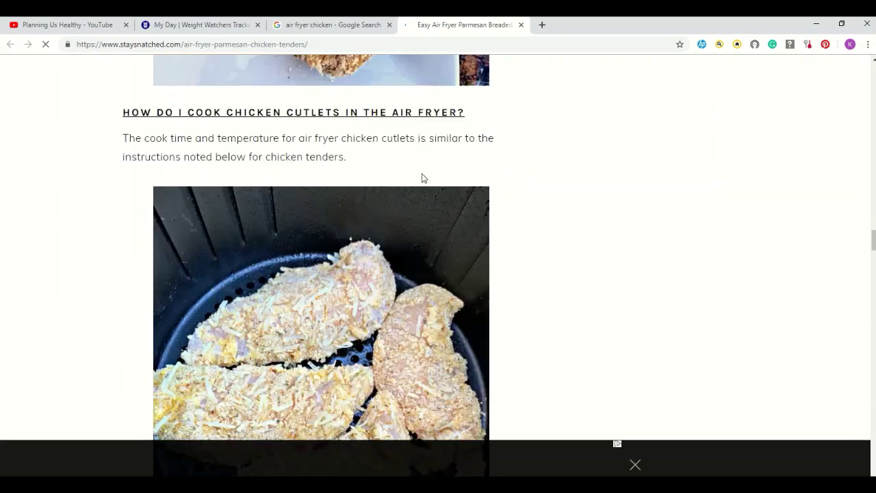
pyautogui.scroll(-3, 422, 178)
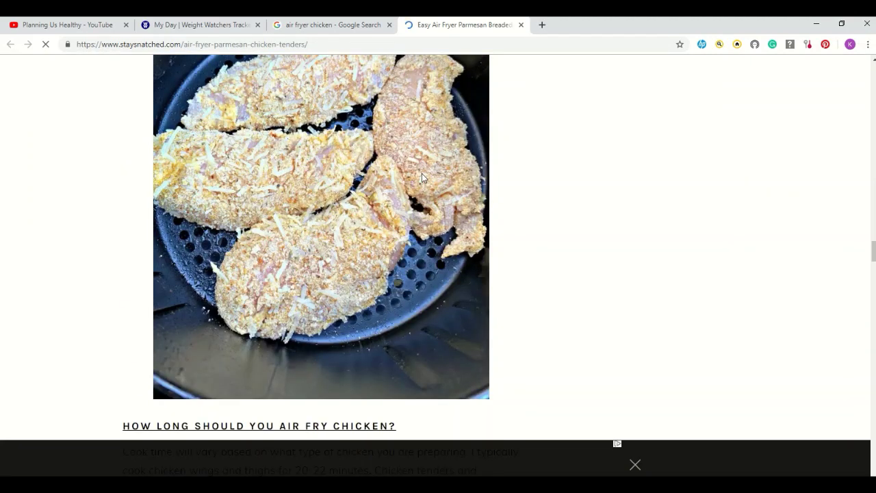
pyautogui.scroll(-3, 421, 178)
pyautogui.scroll(-5, 421, 178)
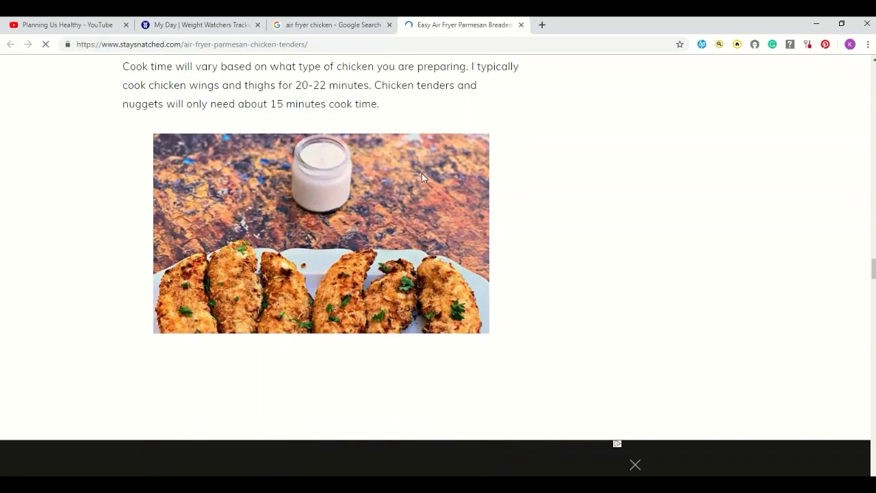
pyautogui.scroll(-1, 422, 178)
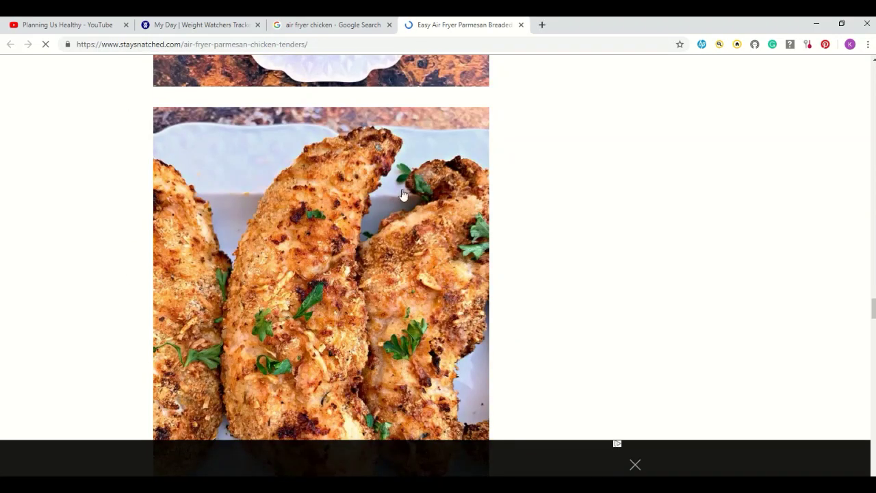
pyautogui.scroll(-6, 351, 225)
pyautogui.scroll(-2, 350, 225)
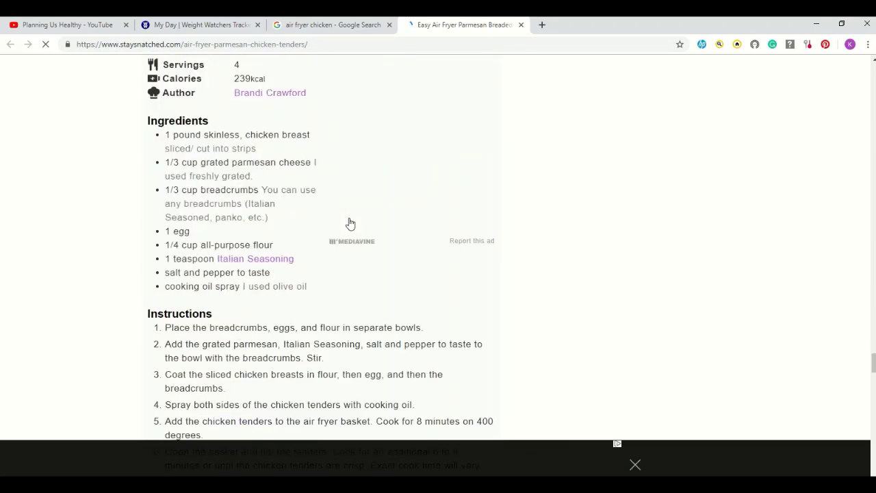
pyautogui.scroll(2, 265, 172)
pyautogui.scroll(-4, 287, 196)
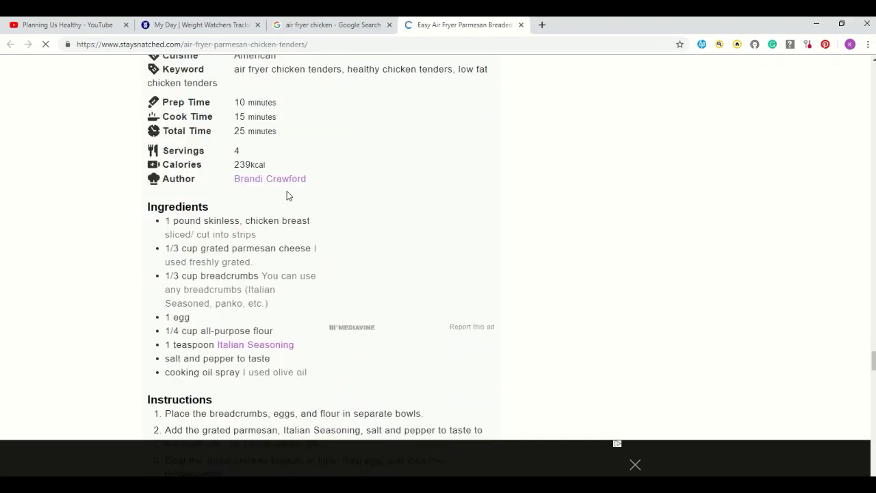
pyautogui.scroll(2, 236, 161)
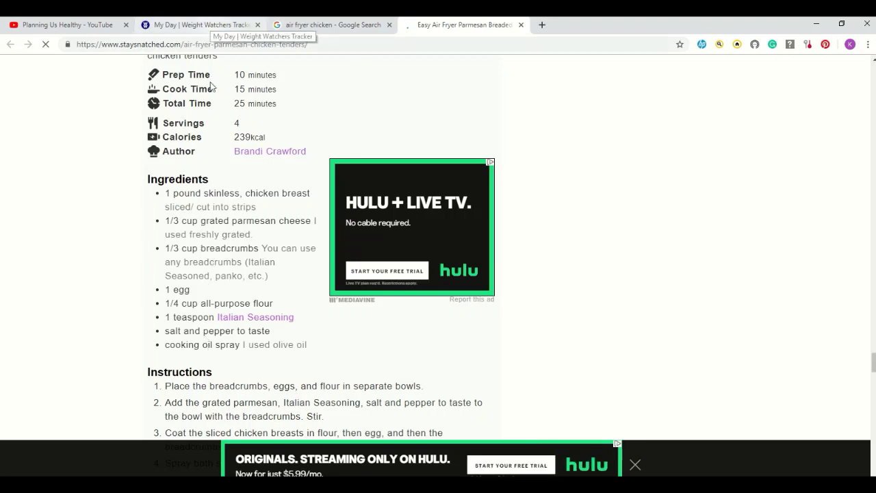
# - Start a new recipe from Create > Recipe in the WW tracker
pyautogui.click(197, 25)
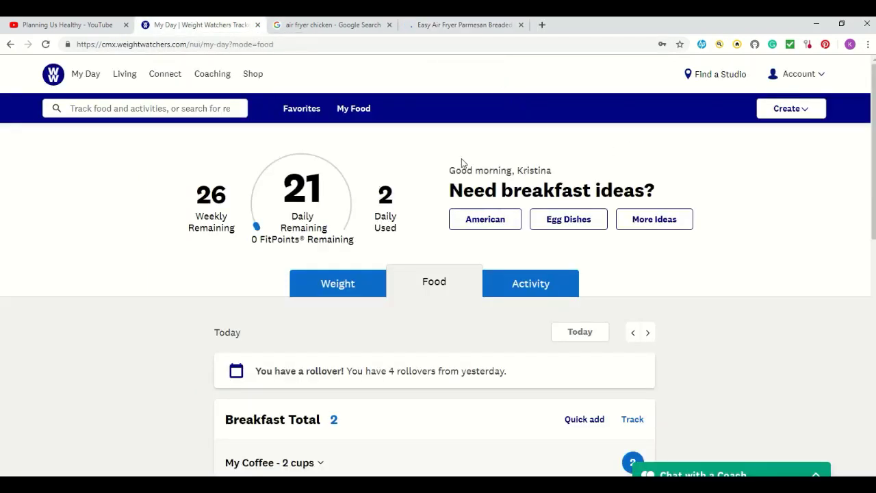
pyautogui.click(785, 110)
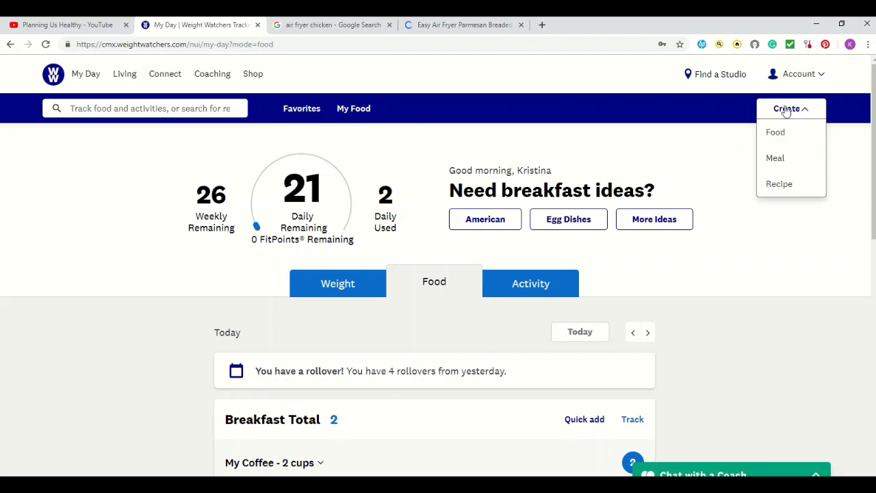
pyautogui.click(780, 184)
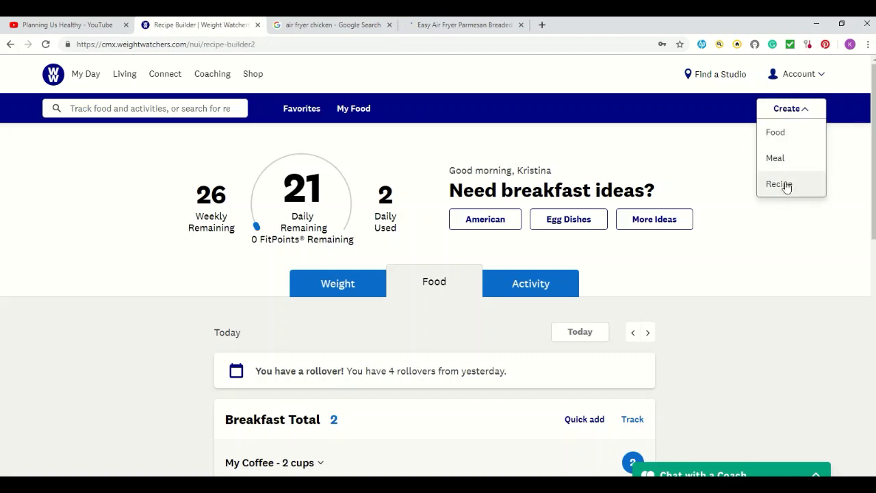
pyautogui.click(476, 26)
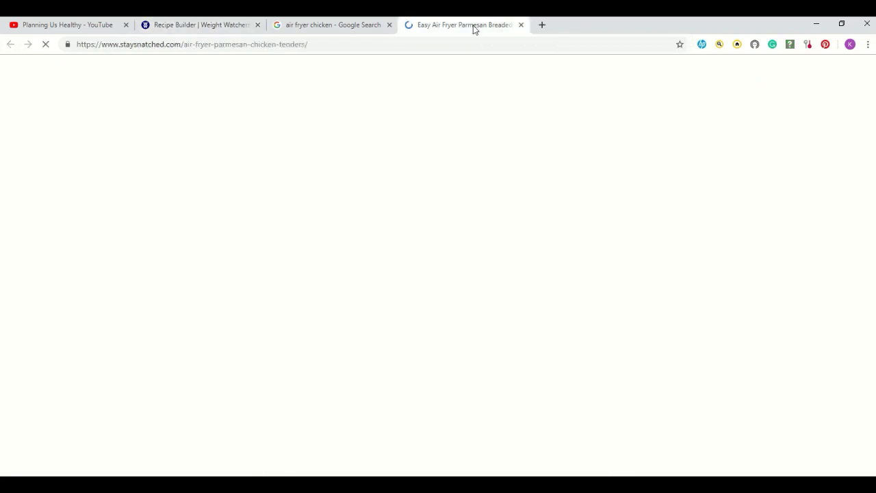
pyautogui.click(204, 26)
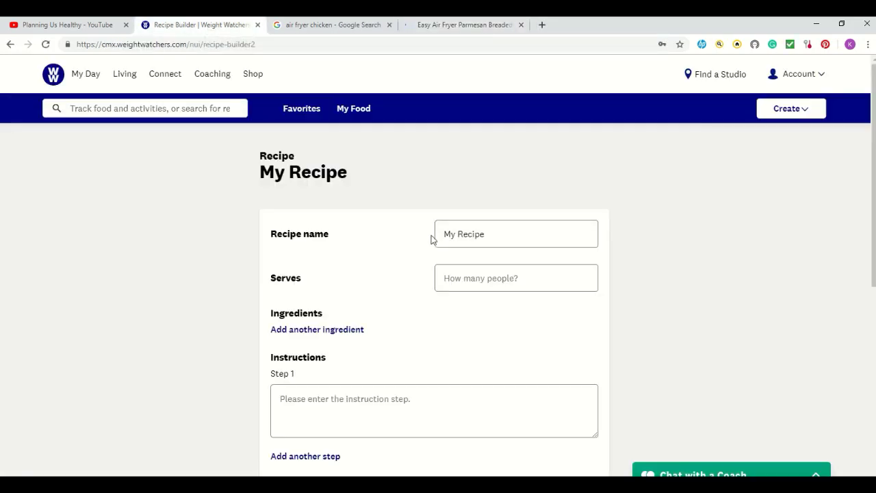
# - Name the recipe 'Easy Air Fryer Parmesan Breaded Chicken' and set it to serve 4
pyautogui.moveTo(487, 233); pyautogui.dragTo(431, 238)
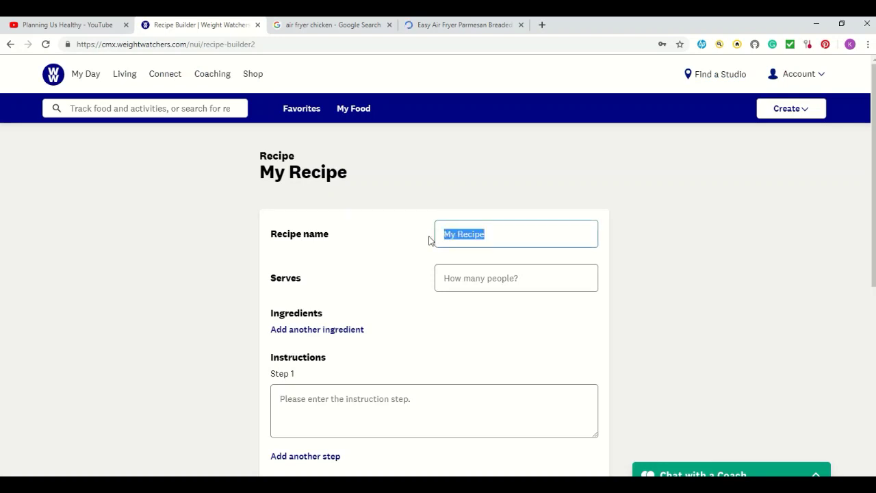
pyautogui.write('Easy Air Fryer Parmesan Breaded Chicken')
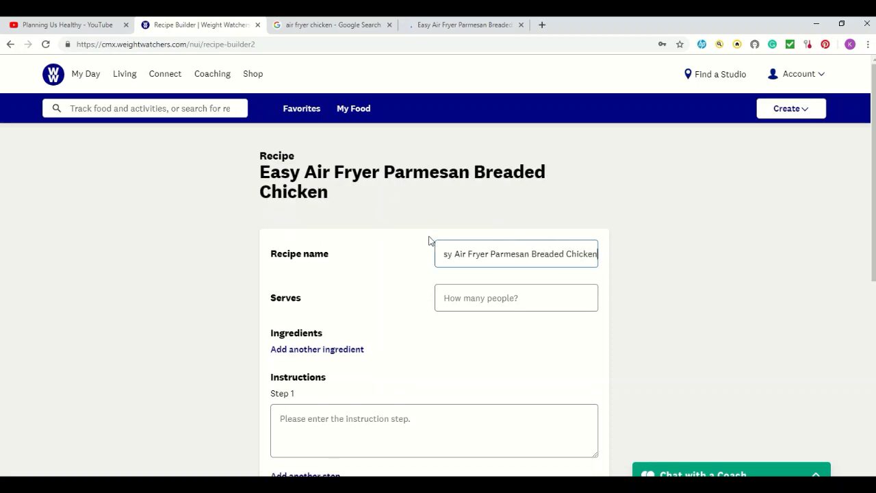
pyautogui.click(430, 240)
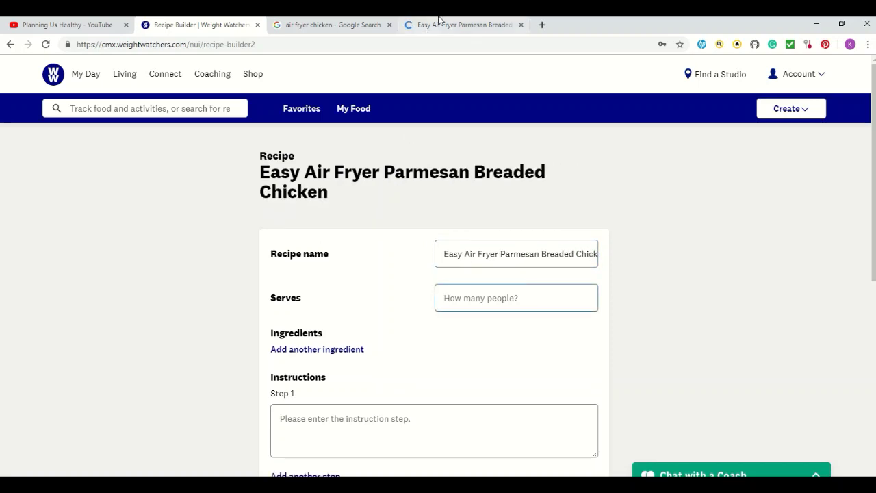
pyautogui.moveTo(444, 33)
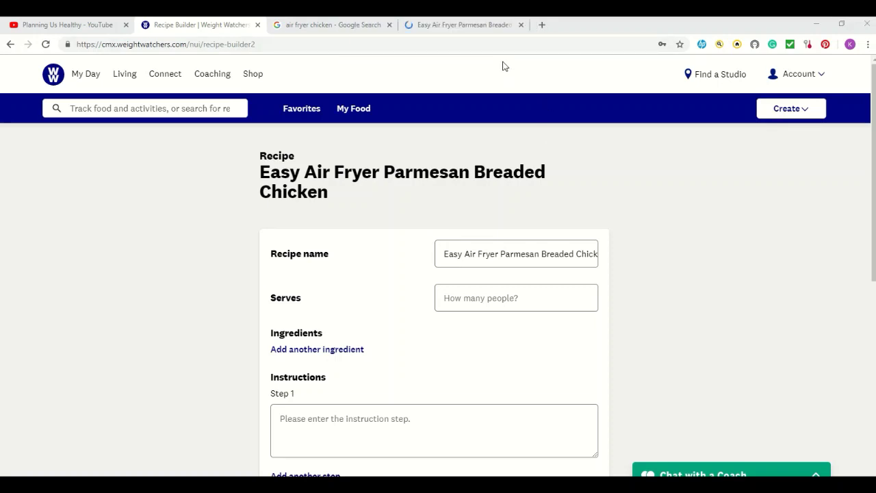
pyautogui.click(477, 26)
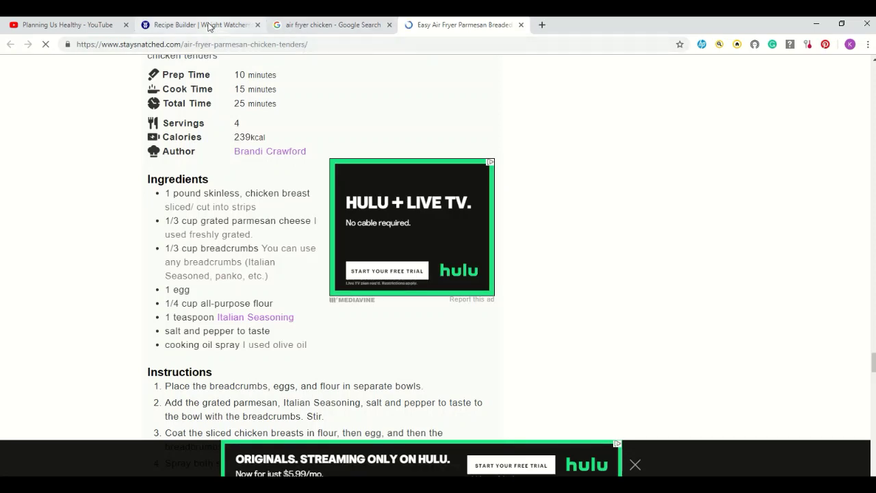
pyautogui.click(206, 25)
pyautogui.write('4')
pyautogui.press('Tab')
# - Search 'grated parmesan' and pick Kraft Grated parmesan cheese as the first ingredient
pyautogui.click(313, 350)
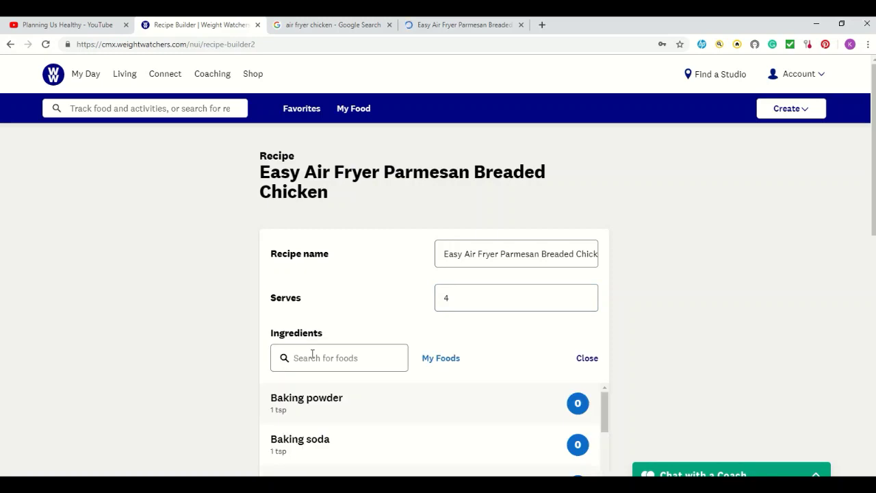
pyautogui.click(472, 25)
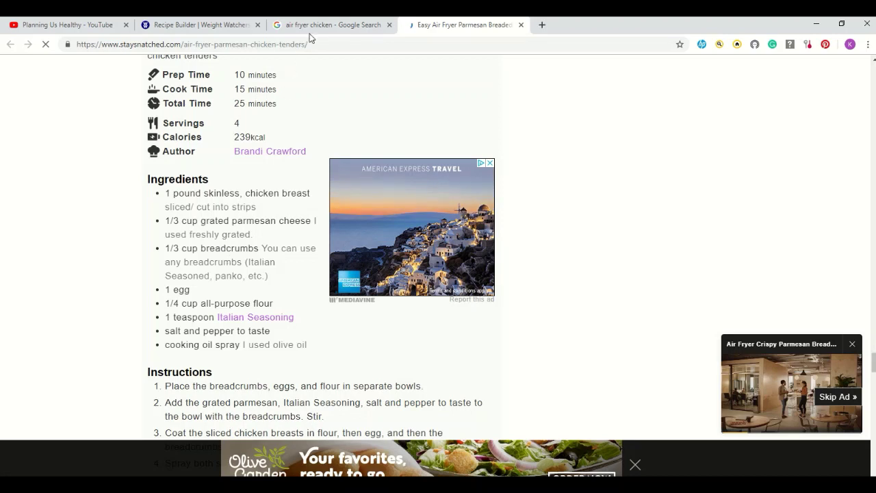
pyautogui.click(217, 31)
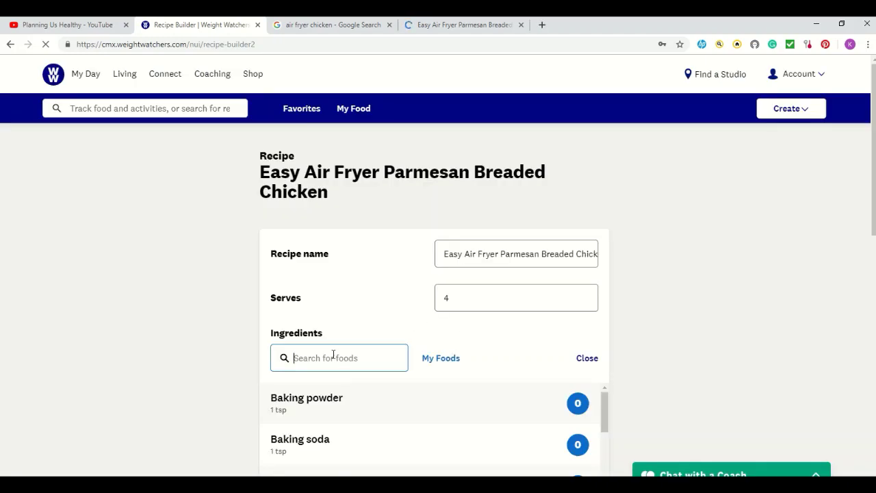
pyautogui.click(337, 351)
pyautogui.write('g')
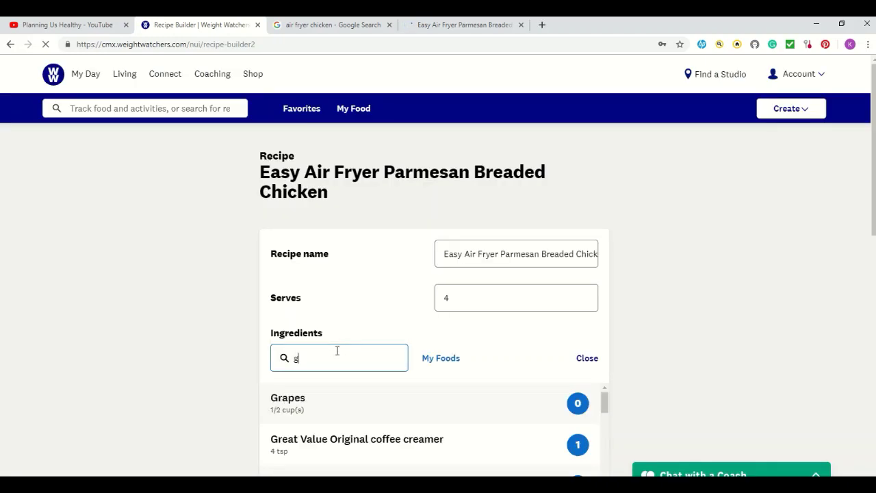
pyautogui.write('rated parmesan')
pyautogui.scroll(-1, 376, 413)
pyautogui.scroll(1, 376, 412)
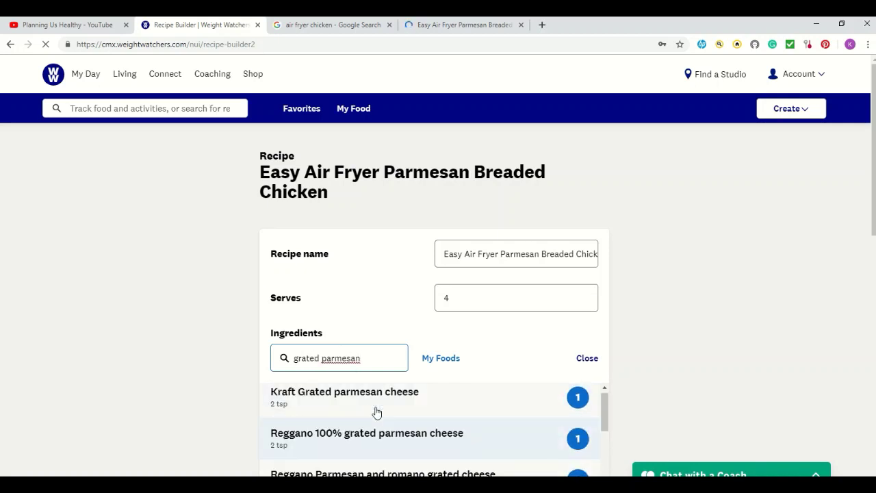
pyautogui.click(505, 397)
# - Set the parmesan serving to 1/3 cup and update it, worth 5 points
pyautogui.click(456, 409)
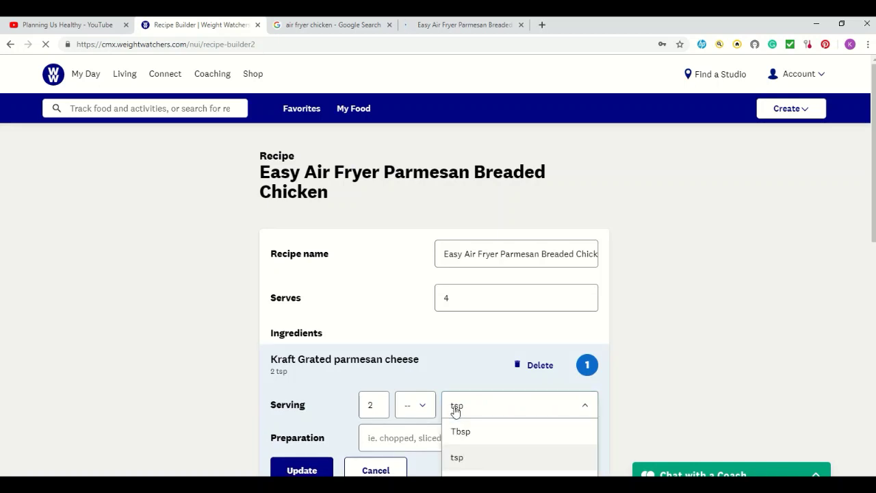
pyautogui.scroll(-2, 455, 413)
pyautogui.click(455, 375)
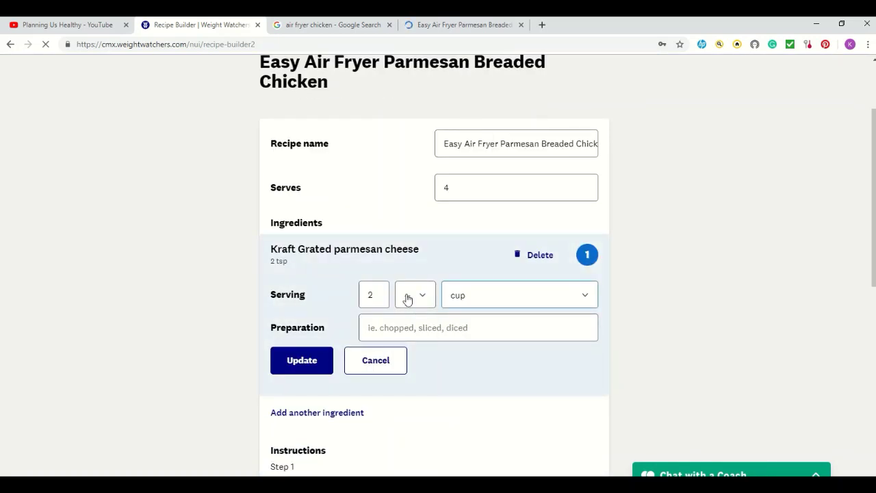
pyautogui.click(406, 299)
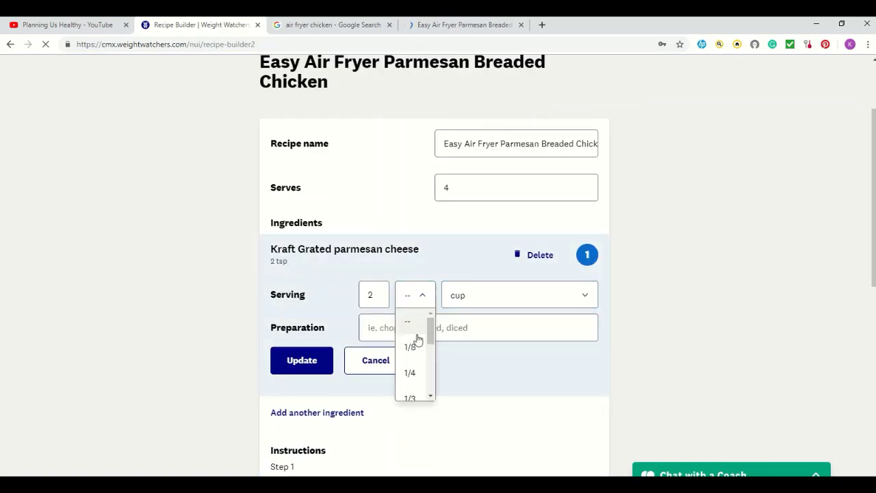
pyautogui.click(414, 399)
pyautogui.moveTo(375, 295); pyautogui.dragTo(350, 292)
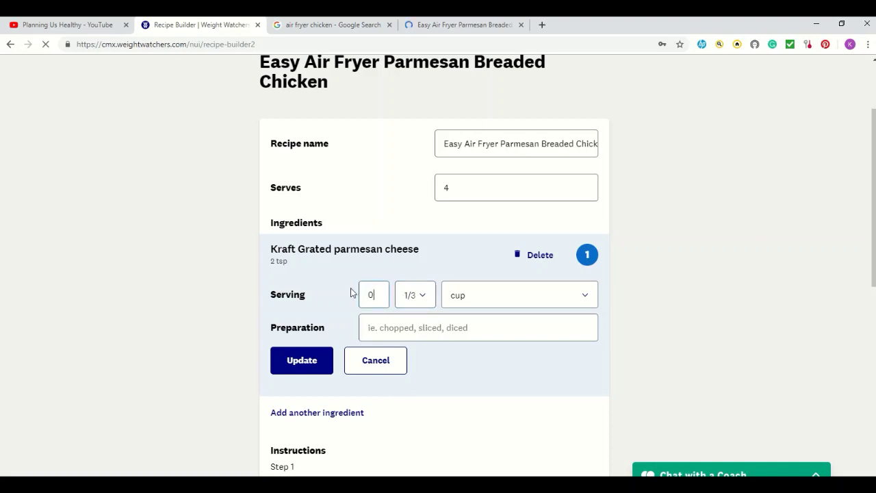
pyautogui.click(301, 360)
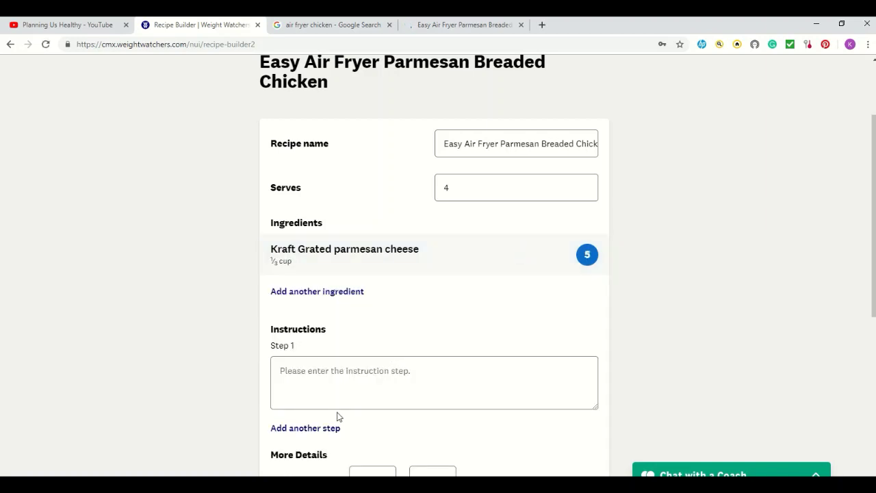
# - Search 'breadcrumbs', then 'cornflakes', and add Corn flakes crumbs as an ingredient
pyautogui.click(319, 292)
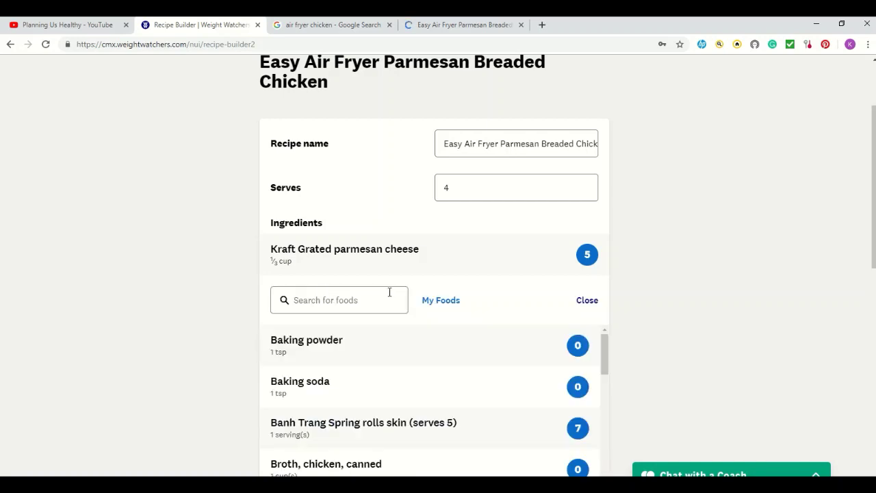
pyautogui.click(361, 303)
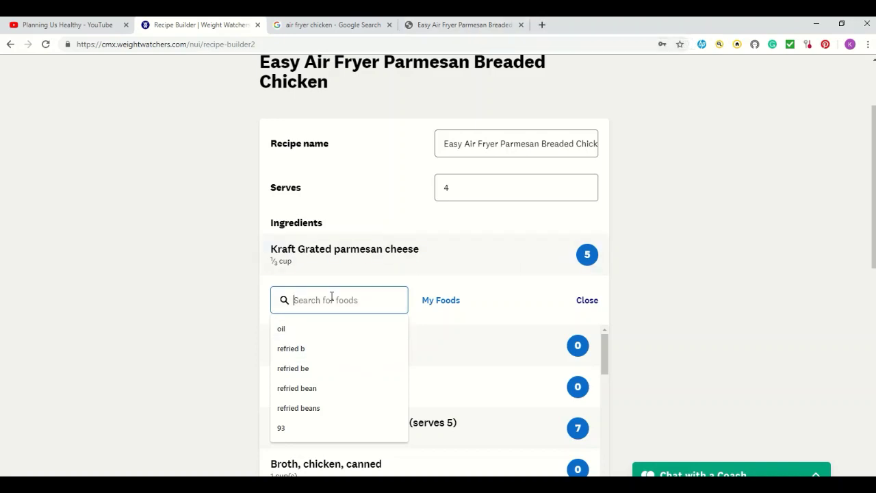
pyautogui.write('breadcrumbs')
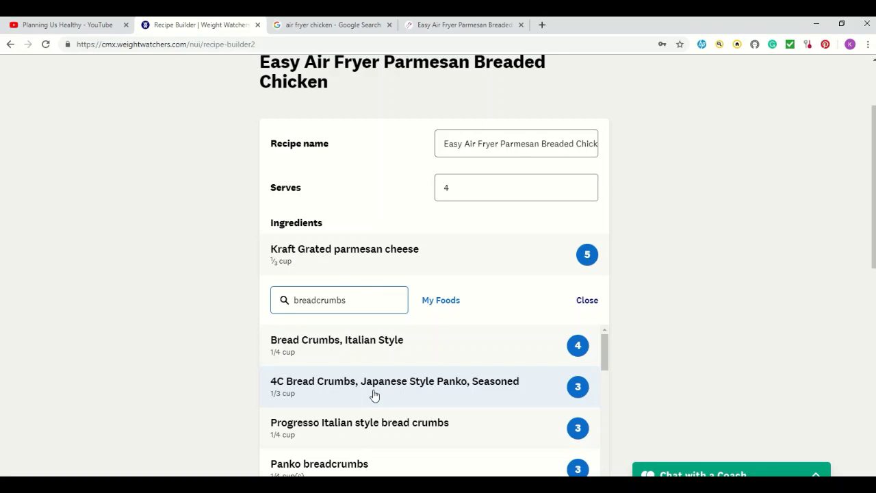
pyautogui.doubleClick(283, 301)
pyautogui.write('c')
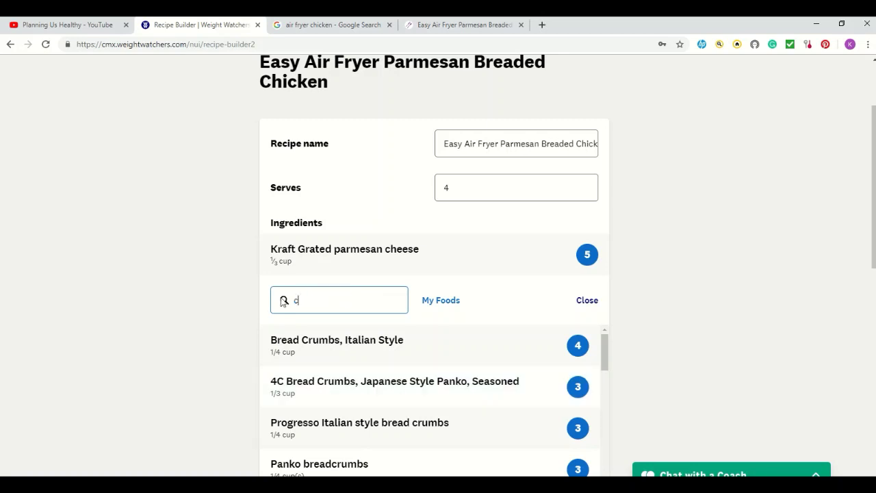
pyautogui.write('ornflakes')
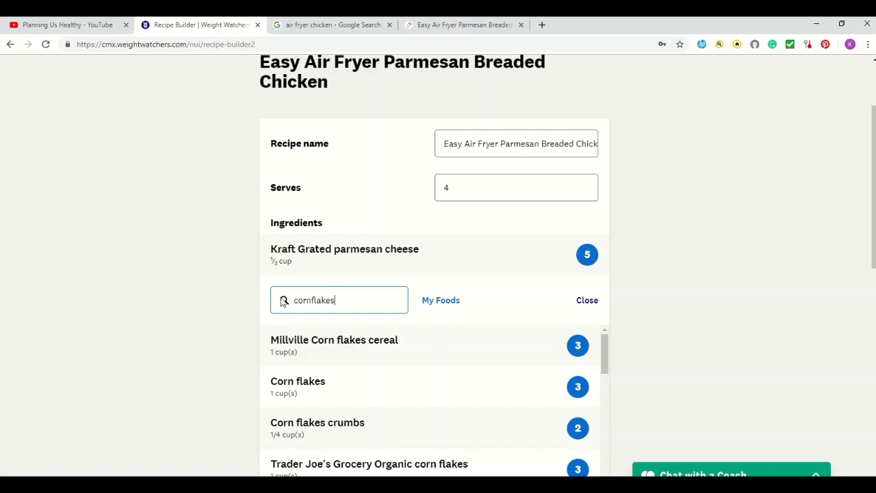
pyautogui.click(298, 429)
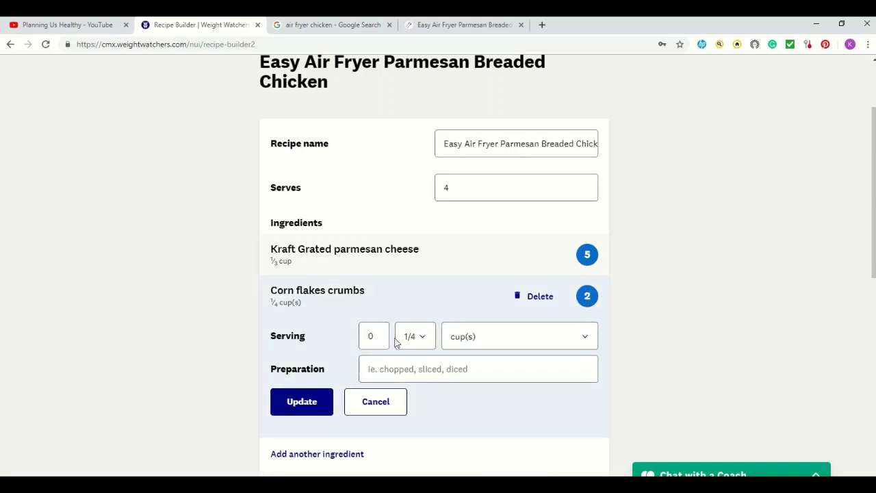
# - Change the corn flakes crumbs to 1/3 cup (3 points), bringing the recipe to 2 points
pyautogui.click(411, 338)
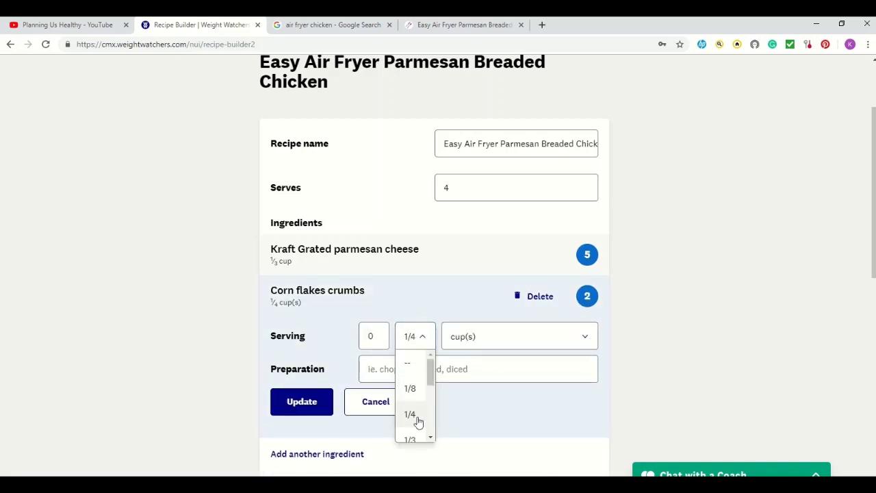
pyautogui.click(409, 438)
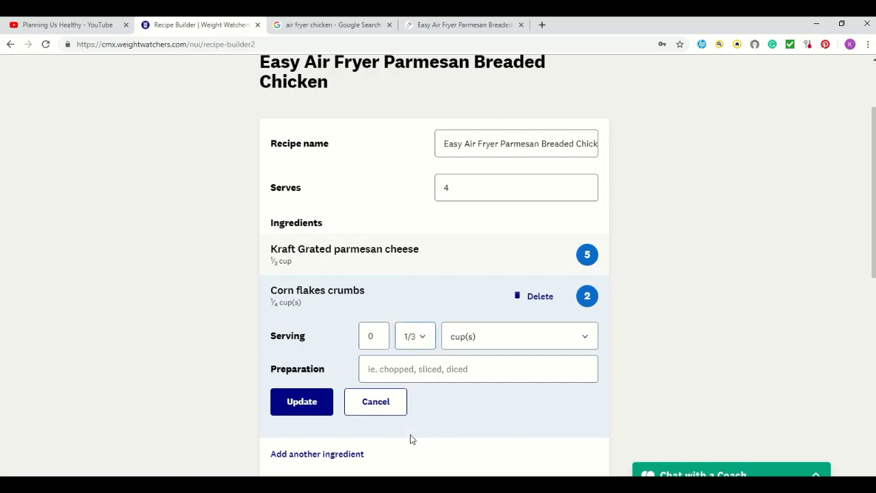
pyautogui.click(309, 402)
pyautogui.scroll(-1, 391, 283)
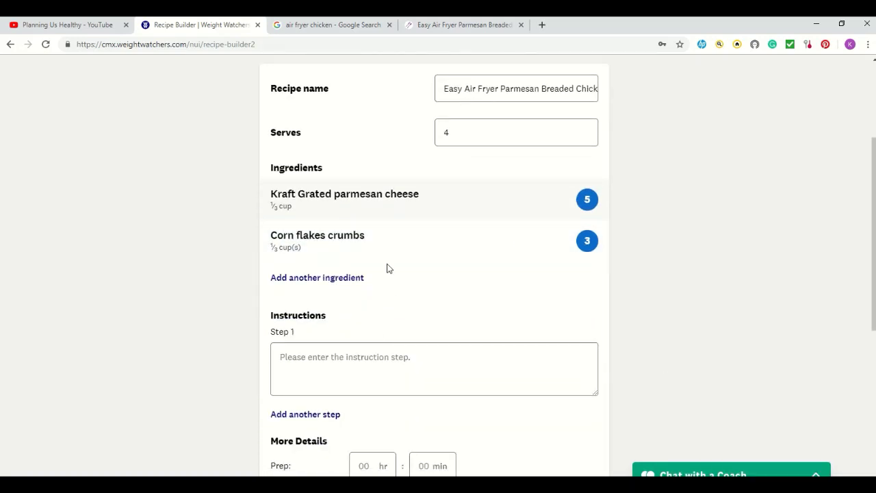
pyautogui.scroll(-1, 486, 301)
pyautogui.scroll(-5, 490, 284)
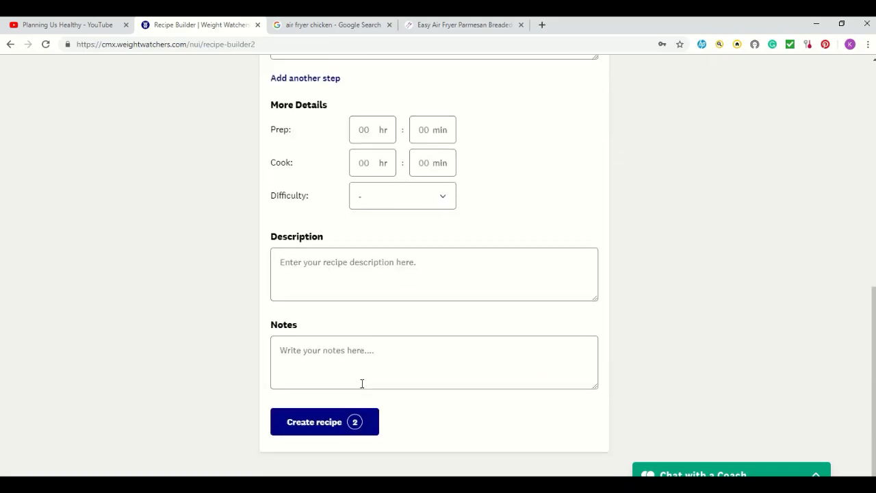
# - Create the 2-point recipe in WW and return to the Stay Snatched chicken tenders page
pyautogui.click(321, 427)
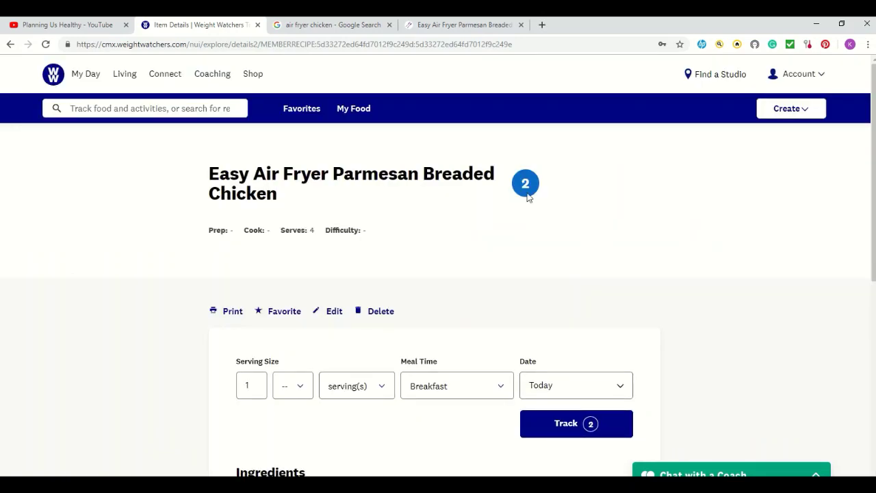
pyautogui.click(455, 27)
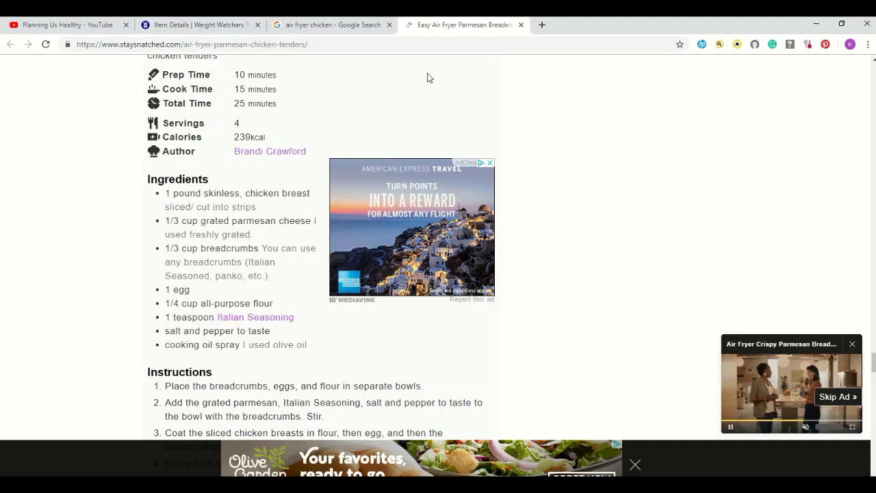
pyautogui.scroll(20, 568, 234)
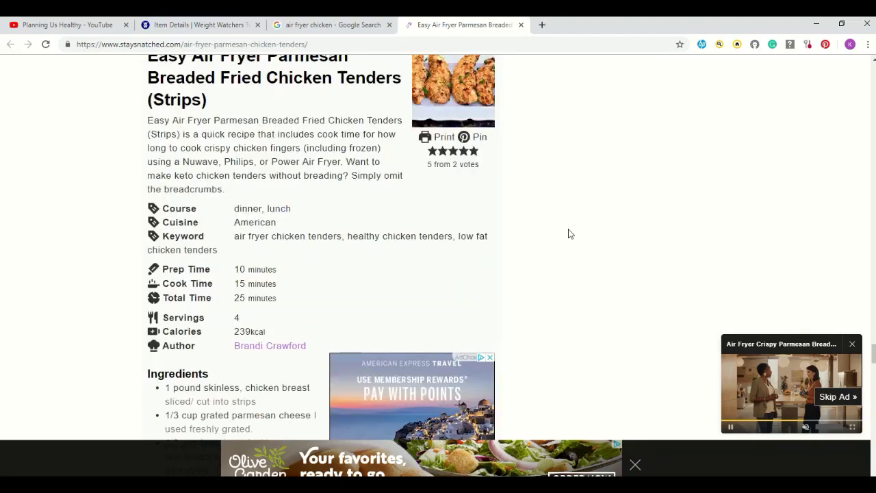
pyautogui.scroll(10, 568, 234)
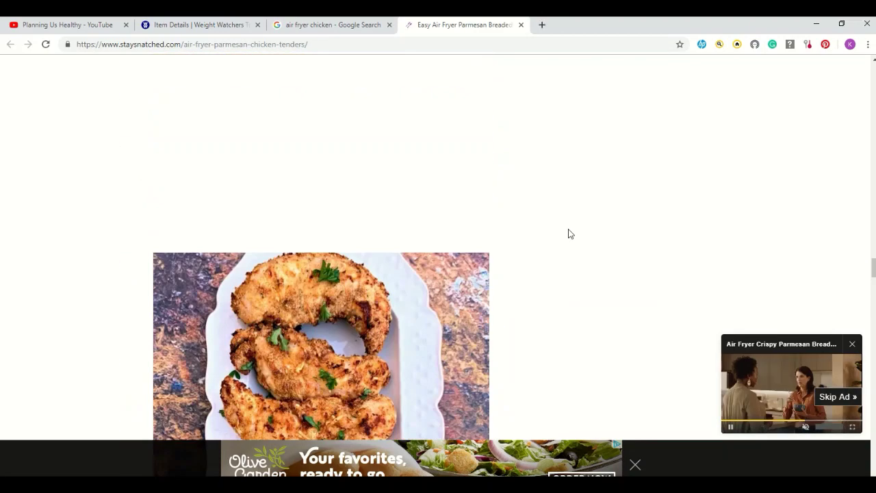
# - Clip the Stay Snatched recipe with the Copy Me That extension and review the imported copy
pyautogui.click(808, 44)
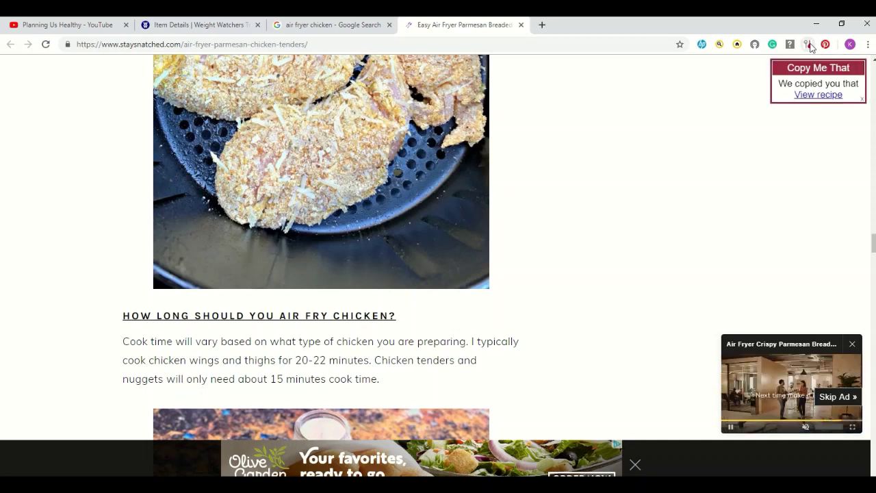
pyautogui.click(811, 96)
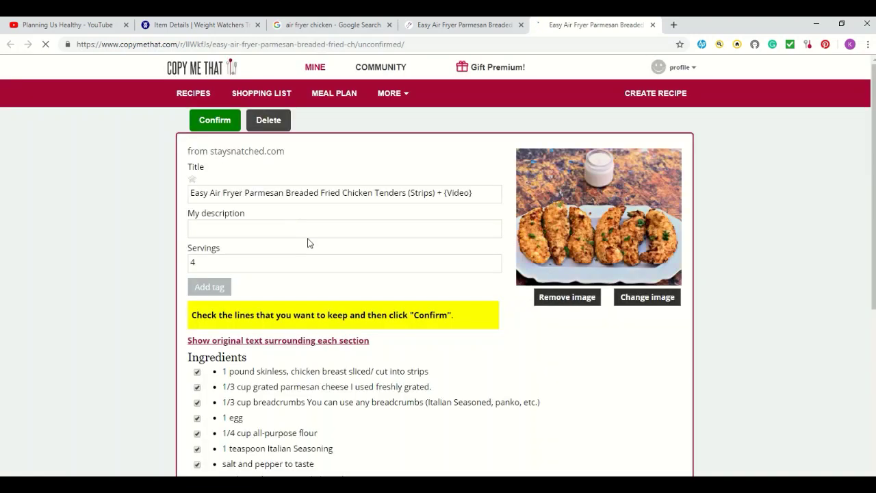
pyautogui.scroll(-4, 309, 252)
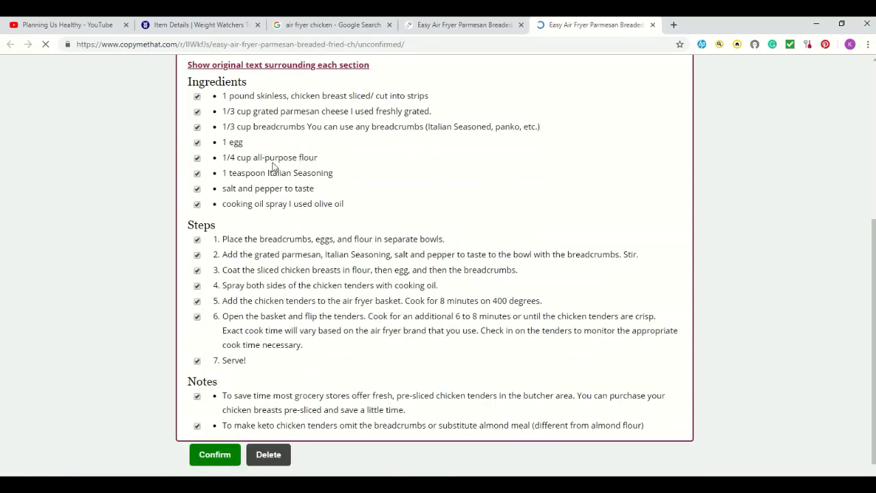
pyautogui.scroll(1, 275, 167)
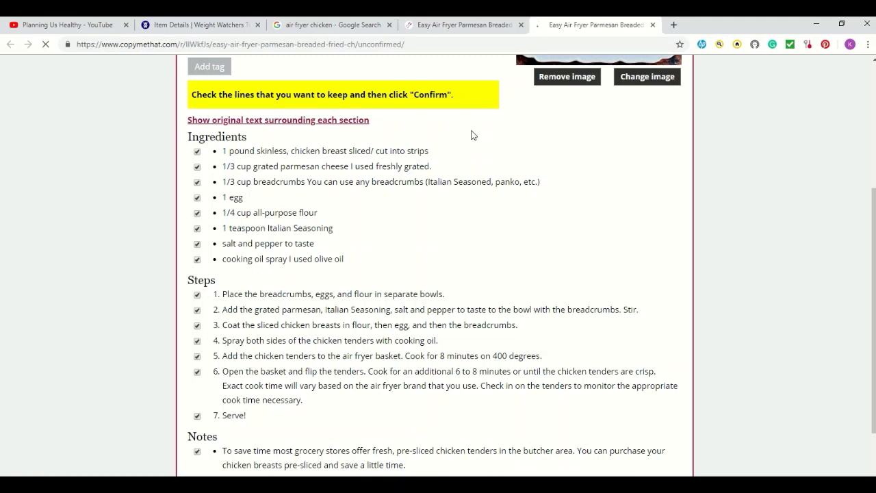
pyautogui.scroll(-3, 471, 135)
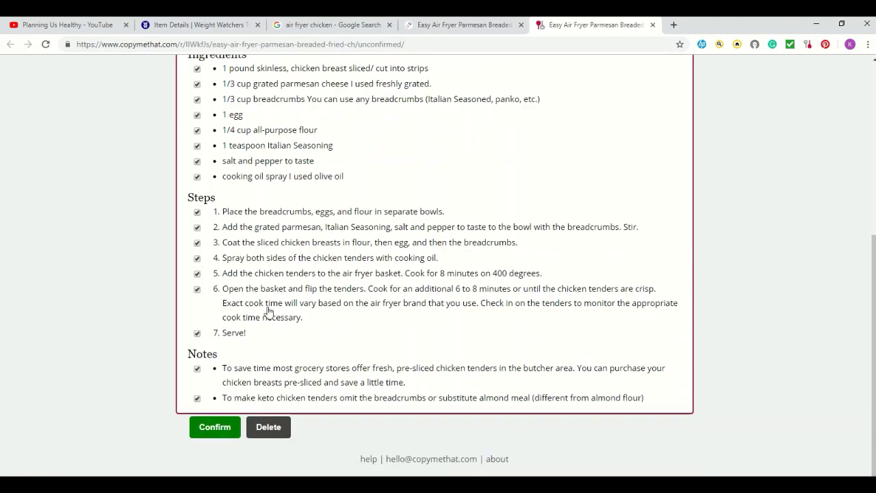
# - Confirm the imported chicken tenders recipe and view the Shopping List grouped by category
pyautogui.click(209, 427)
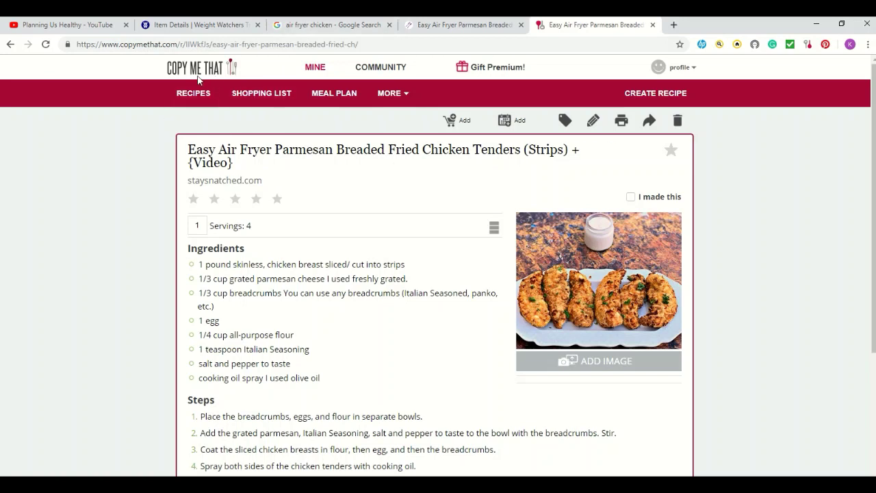
pyautogui.click(260, 96)
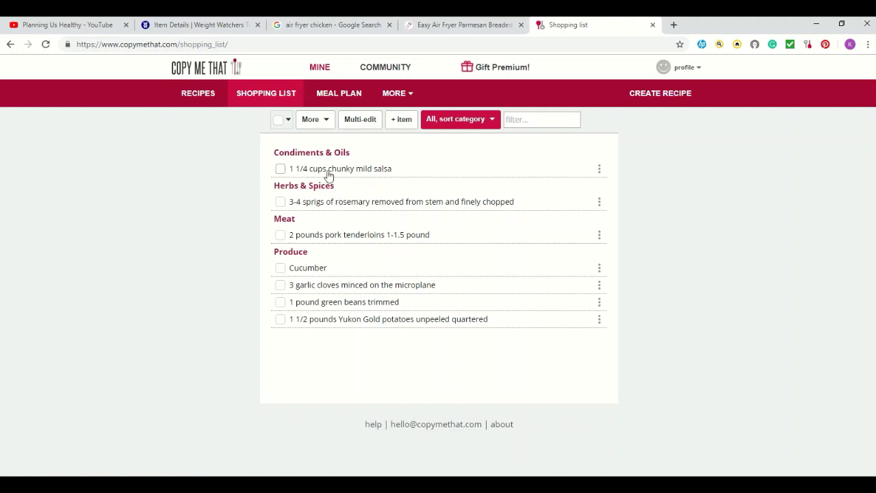
# - Pass through Meal Plan and Shopping List to Recipes, then open the Easy Air Fryer Parmesan chicken tenders card
pyautogui.click(192, 98)
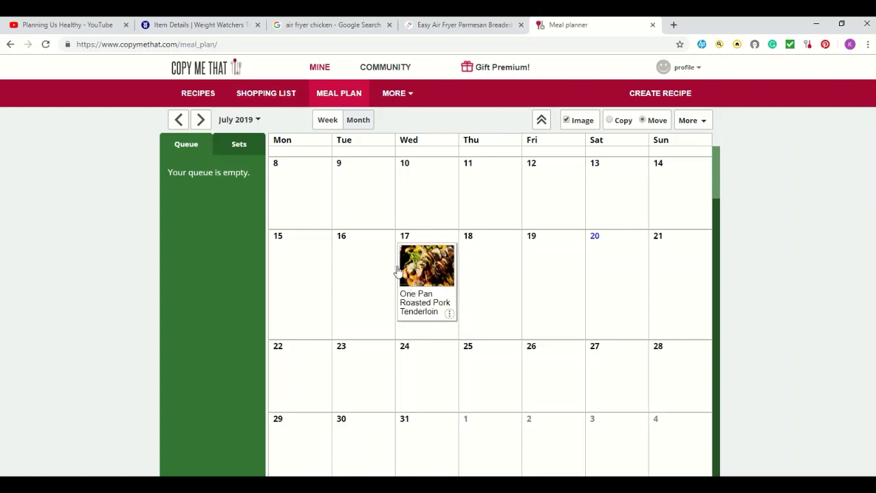
pyautogui.click(277, 94)
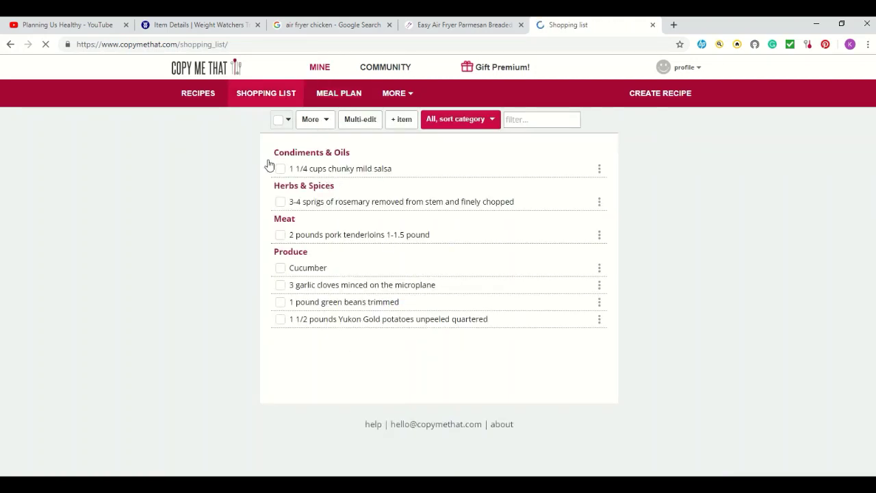
pyautogui.click(197, 101)
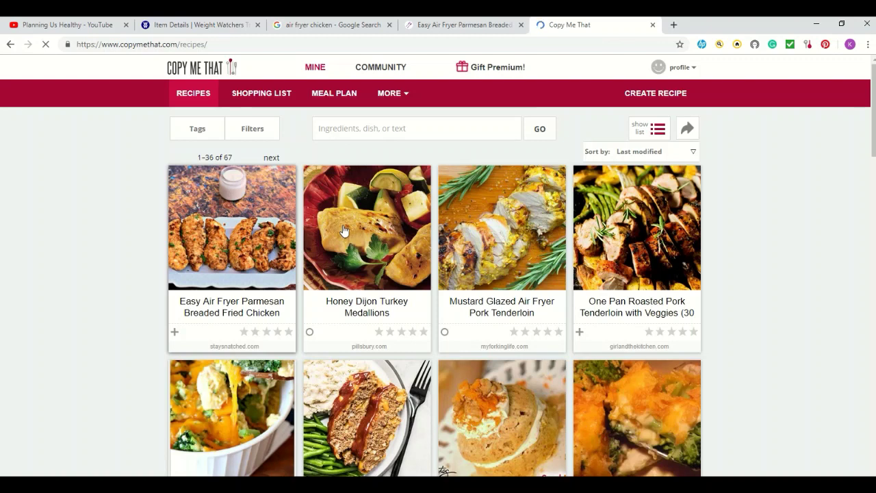
pyautogui.click(175, 331)
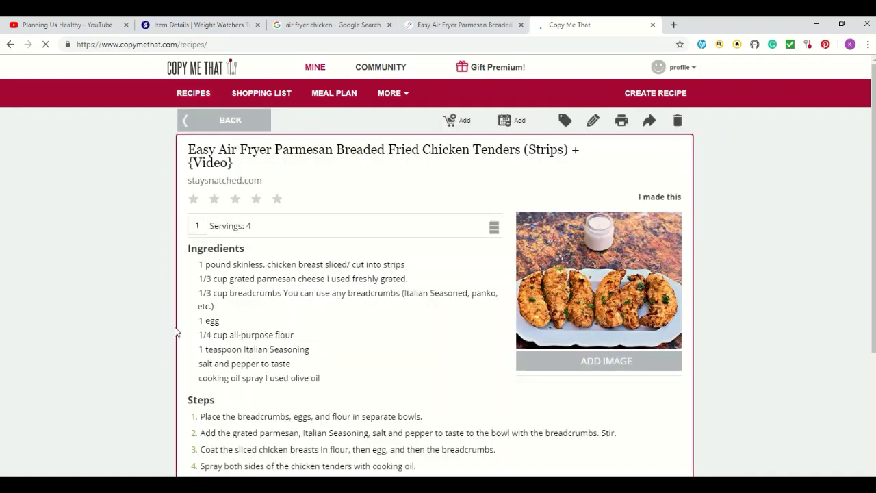
pyautogui.scroll(-3, 344, 225)
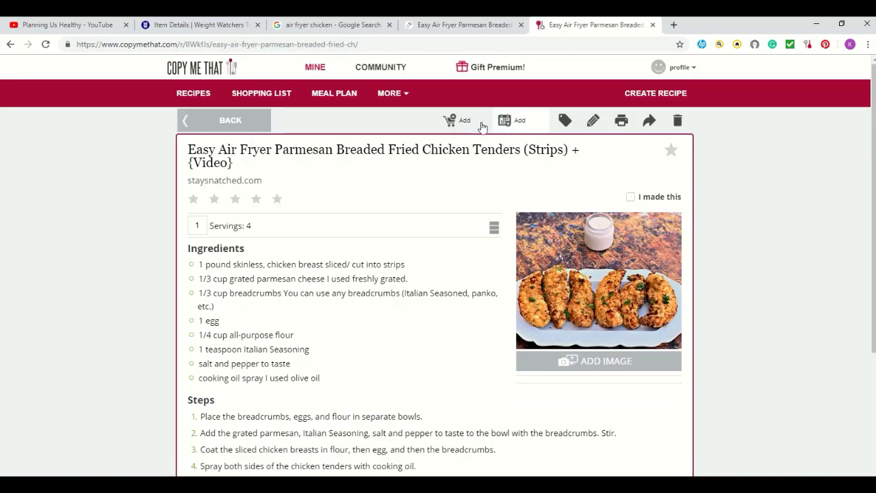
# - Add only the chicken breast, grated parmesan and breadcrumbs to the shopping list, excluding flour, egg, seasoning, salt and pepper
pyautogui.click(464, 121)
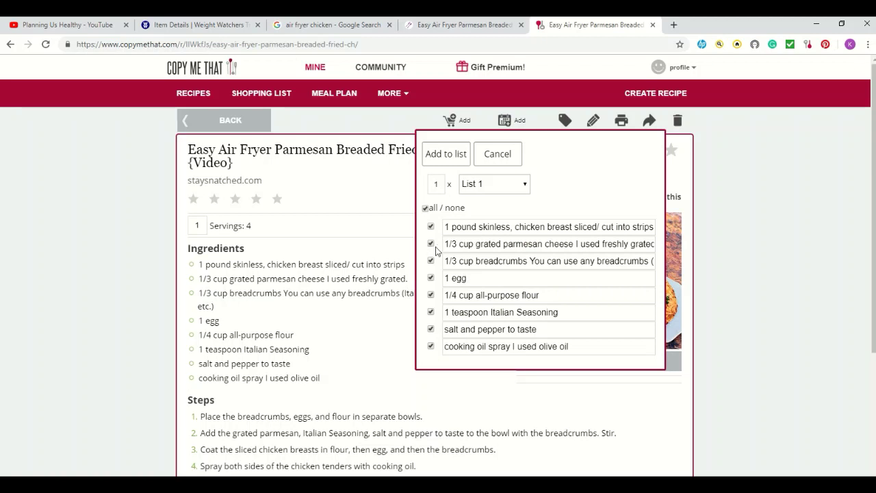
pyautogui.click(430, 295)
pyautogui.click(431, 277)
pyautogui.click(430, 312)
pyautogui.click(430, 329)
pyautogui.click(448, 154)
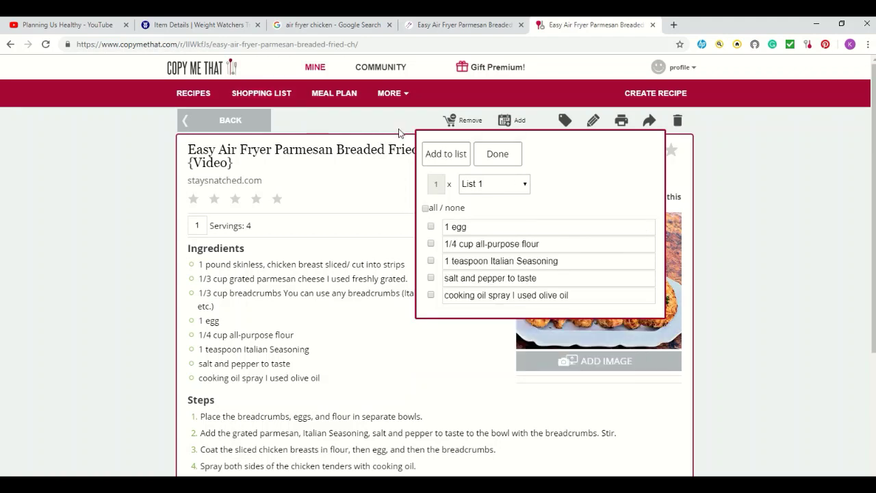
pyautogui.click(487, 154)
pyautogui.click(261, 94)
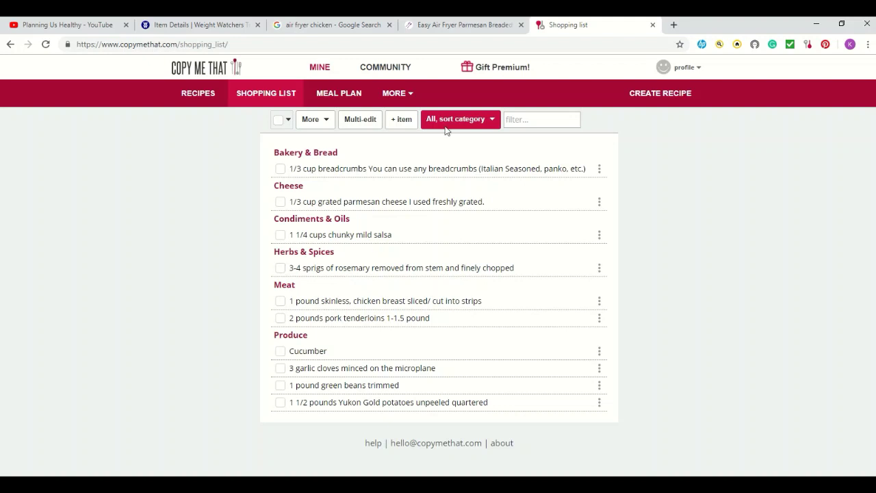
# - Switch back to the Stay Snatched air fryer parmesan chicken tenders page and scroll to its top
pyautogui.click(463, 27)
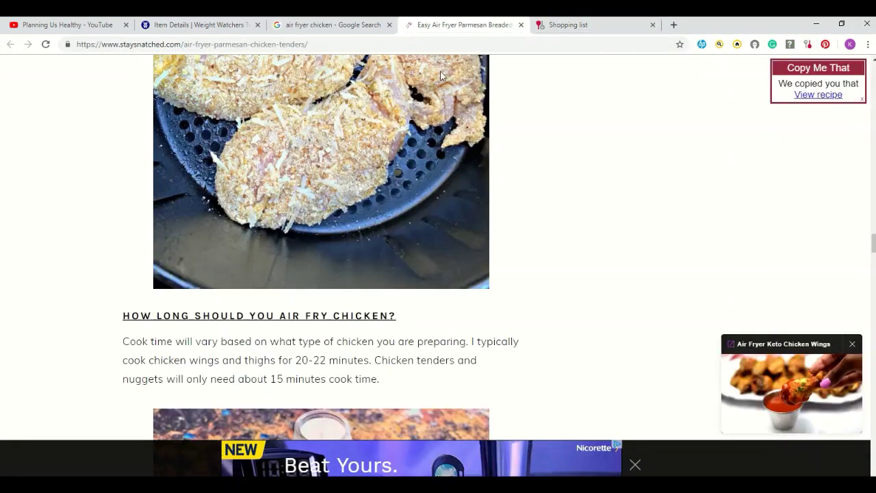
pyautogui.scroll(10, 475, 282)
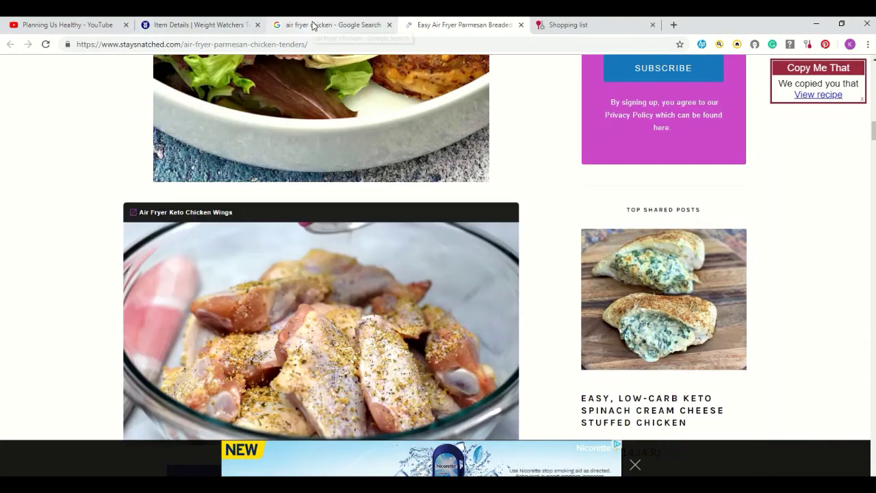
# - Replace the air fryer chicken image search with a search for 'ground turkey recipe'
pyautogui.click(315, 26)
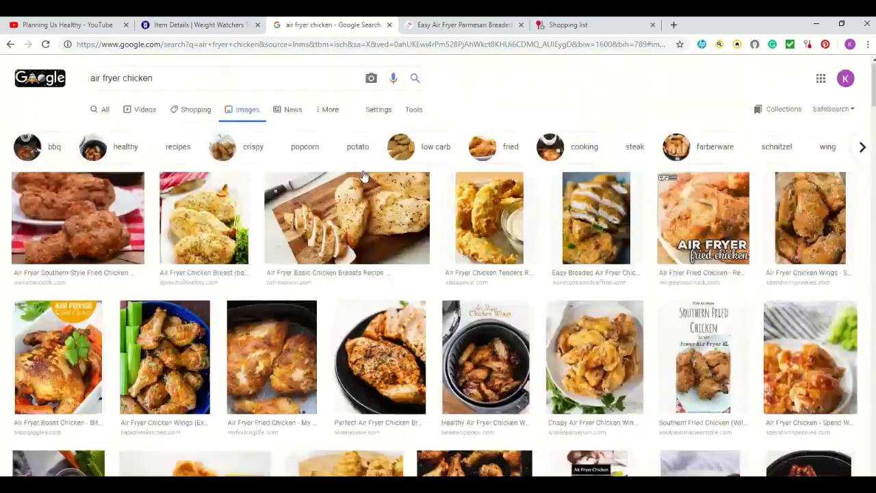
pyautogui.moveTo(190, 78); pyautogui.dragTo(133, 78)
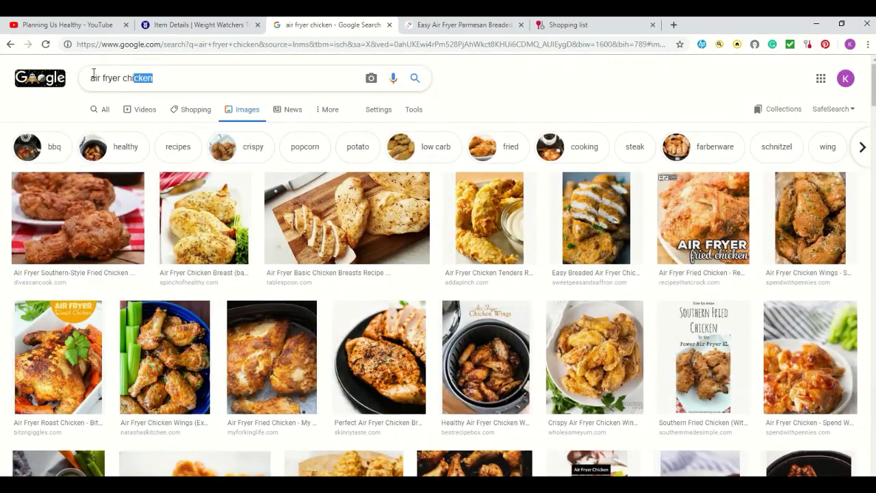
pyautogui.tripleClick(189, 78)
pyautogui.click(189, 78)
pyautogui.press('BackSpace')
pyautogui.press('BackSpace')
pyautogui.press('BackSpace')
pyautogui.moveTo(170, 79); pyautogui.dragTo(79, 82)
pyautogui.press('BackSpace')
pyautogui.write('ground turke')
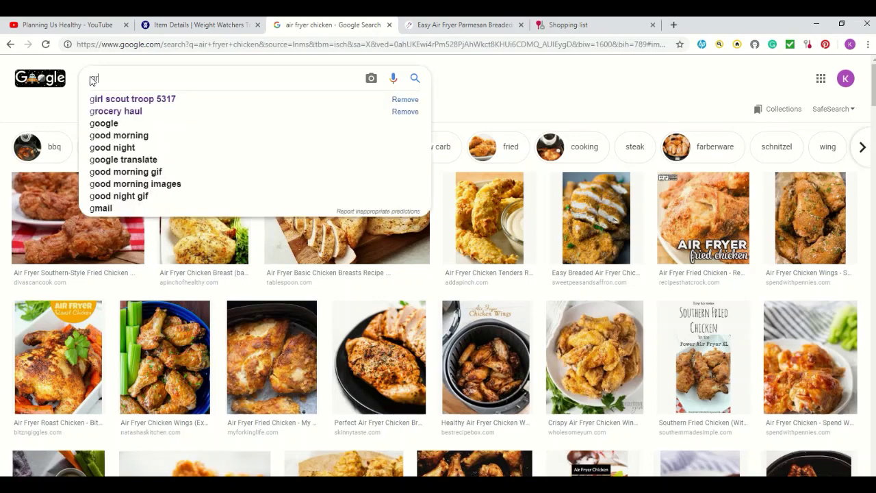
pyautogui.write('y recipe')
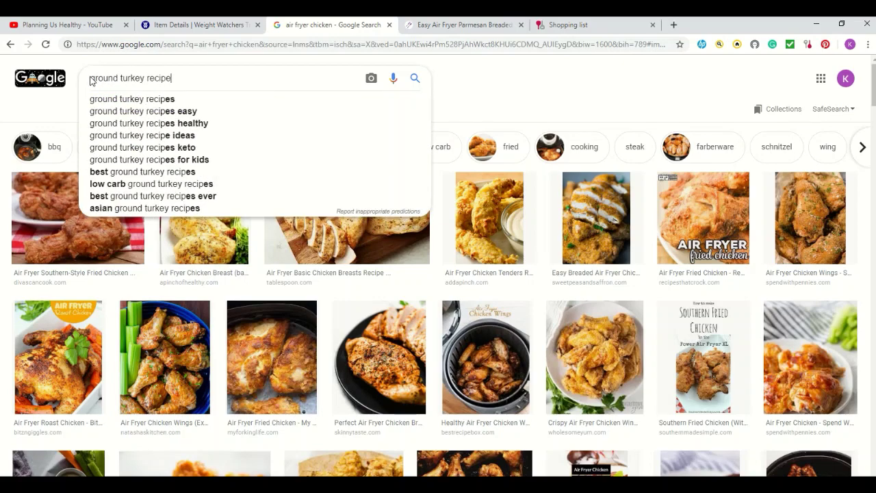
pyautogui.press('Return')
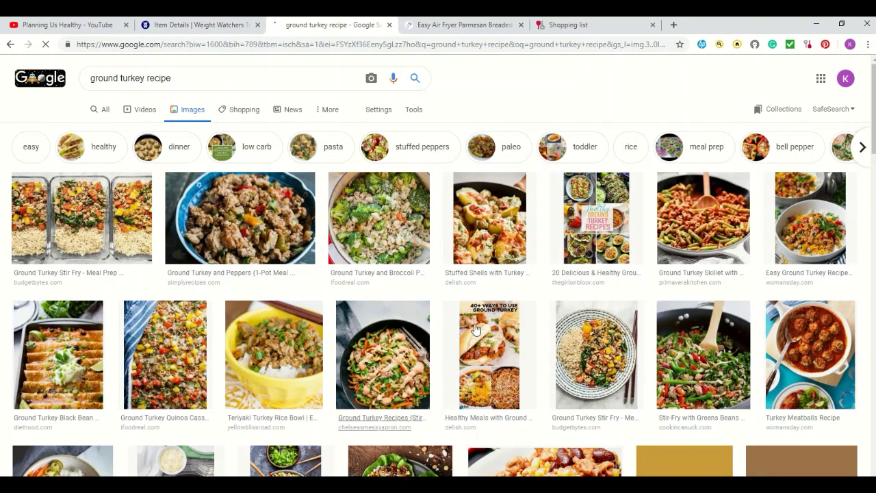
# - Swap the 'ground turkey recipe' query for 'chicken lunch prep' and run the image search
pyautogui.moveTo(489, 231)
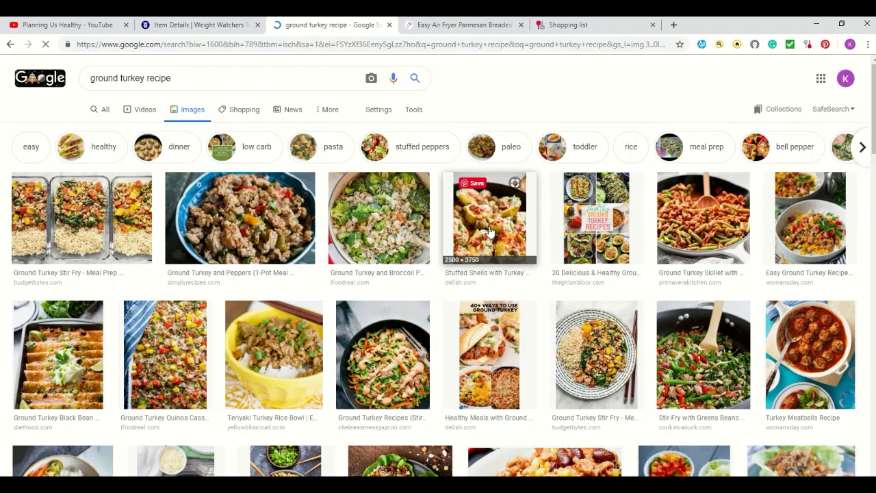
pyautogui.moveTo(197, 78); pyautogui.dragTo(71, 85)
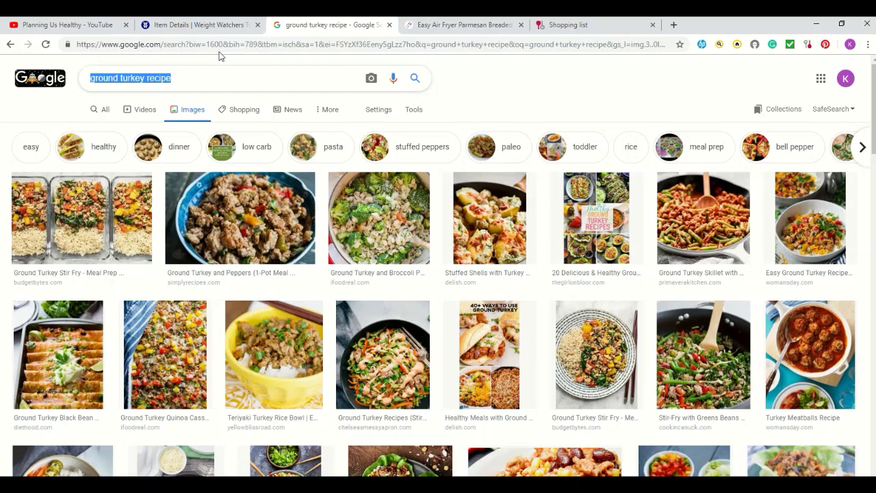
pyautogui.write('l')
pyautogui.press('BackSpace')
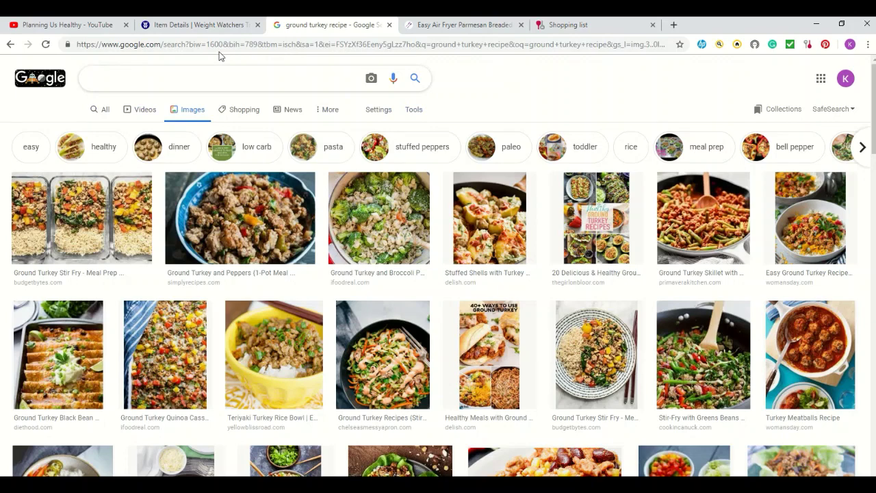
pyautogui.write('chicken lunch')
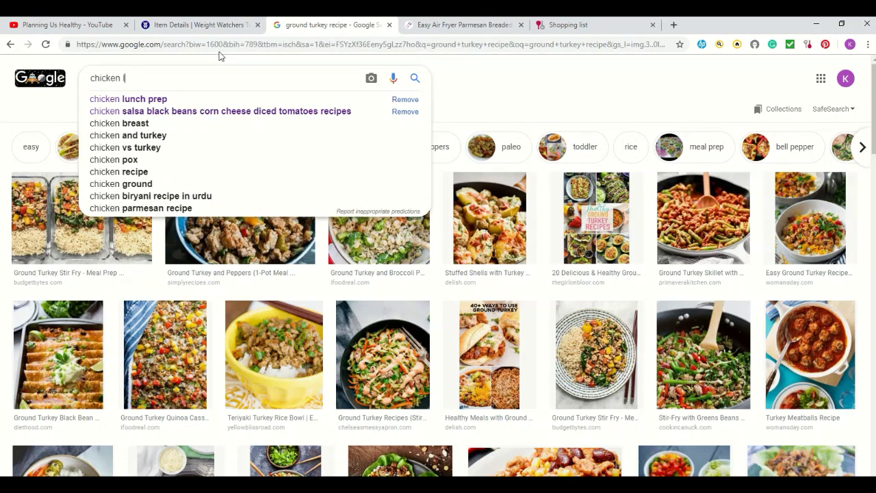
pyautogui.write(' prep')
pyautogui.press('Return')
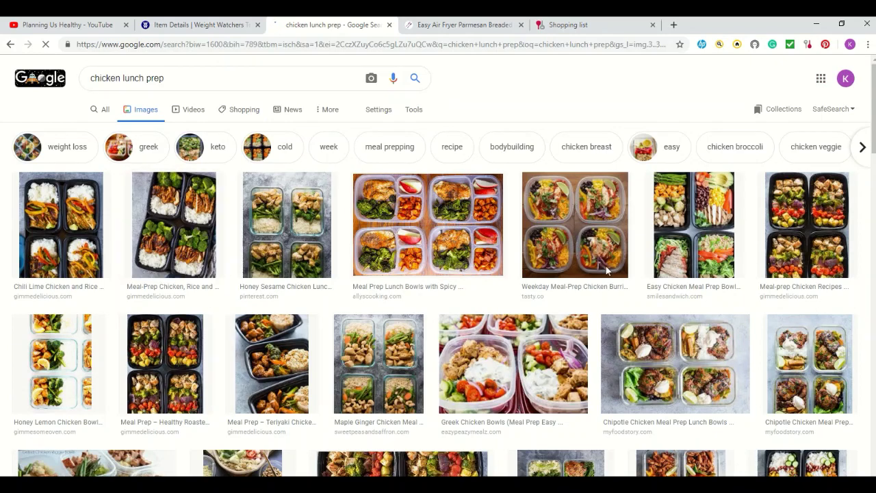
pyautogui.scroll(-7, 385, 313)
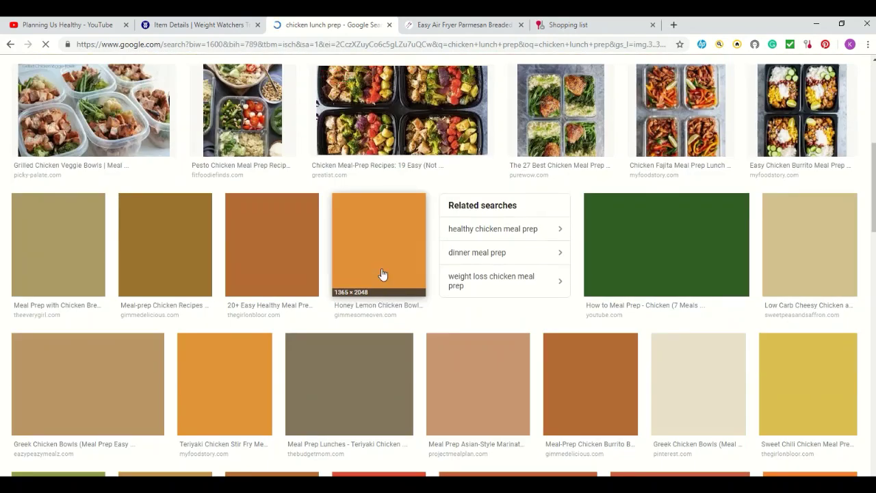
pyautogui.scroll(1, 425, 233)
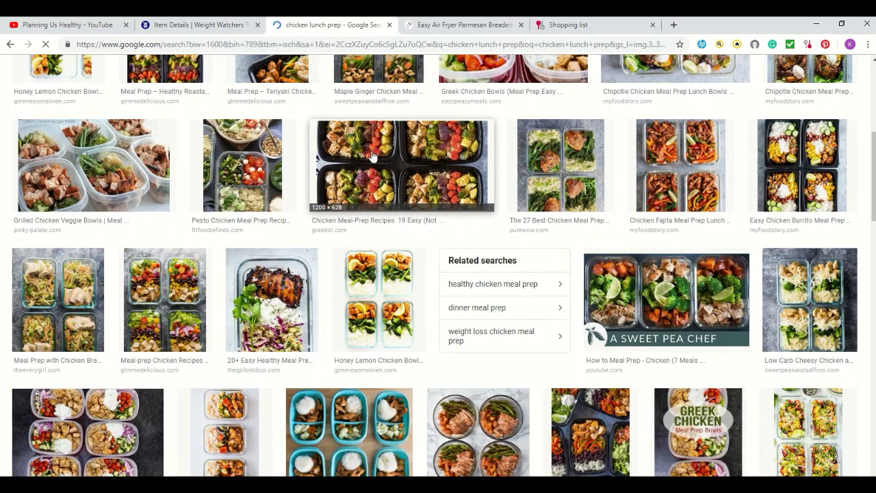
pyautogui.scroll(-5, 361, 192)
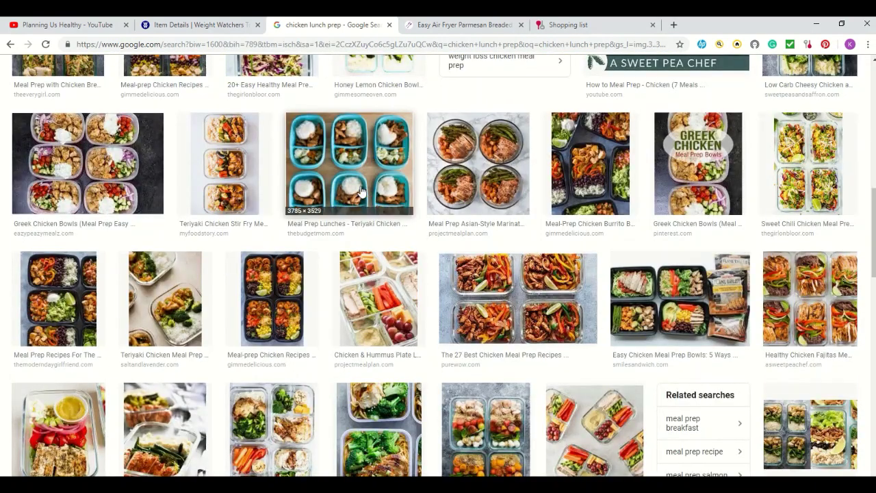
pyautogui.scroll(-2, 362, 192)
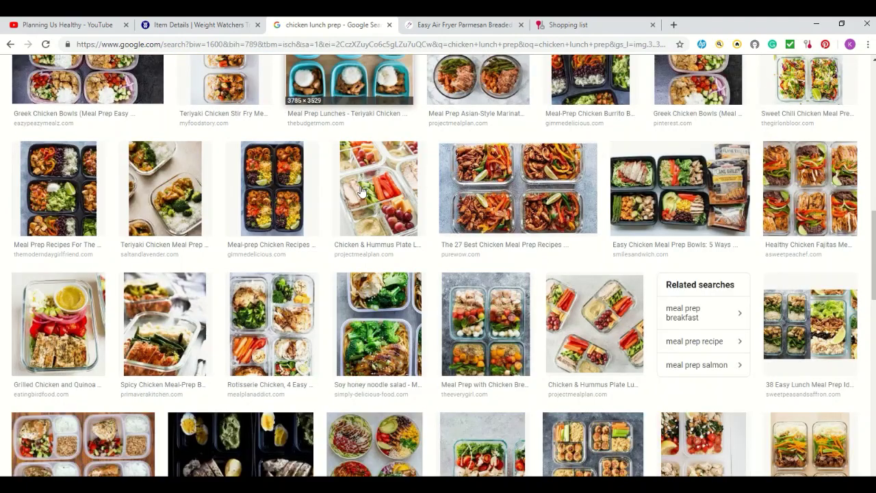
pyautogui.scroll(-2, 362, 191)
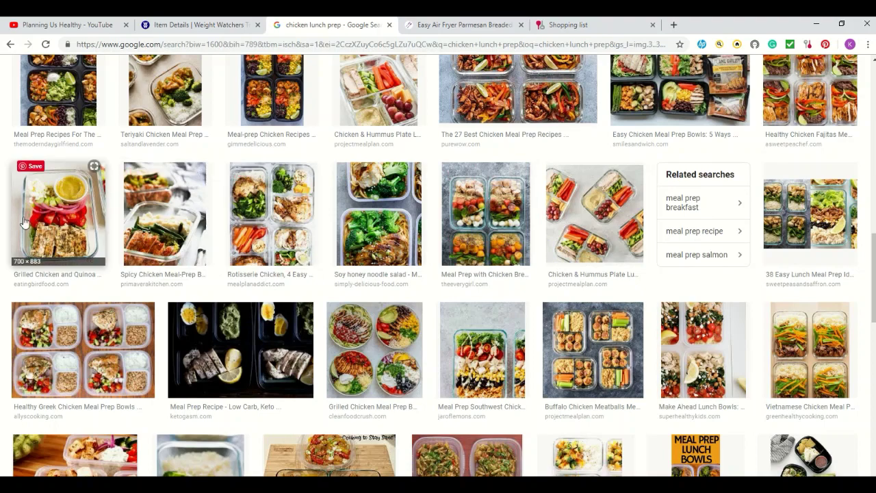
pyautogui.scroll(-3, 378, 378)
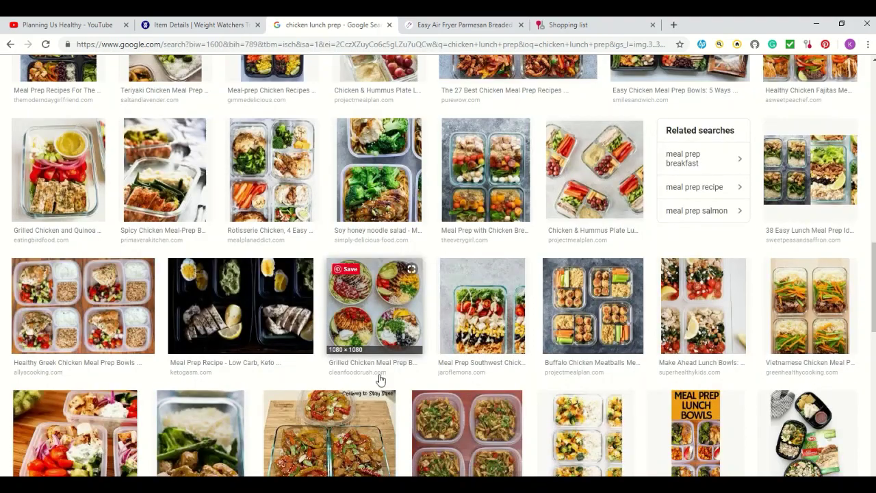
pyautogui.scroll(-15, 380, 378)
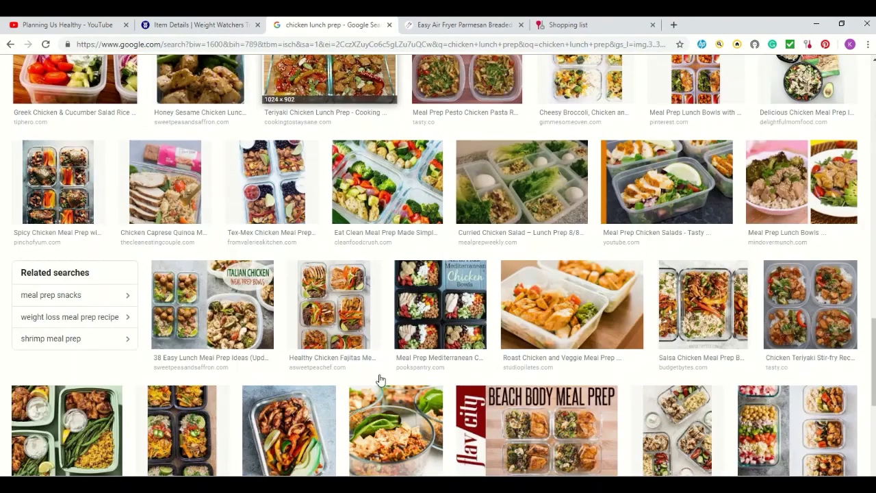
pyautogui.scroll(4, 379, 378)
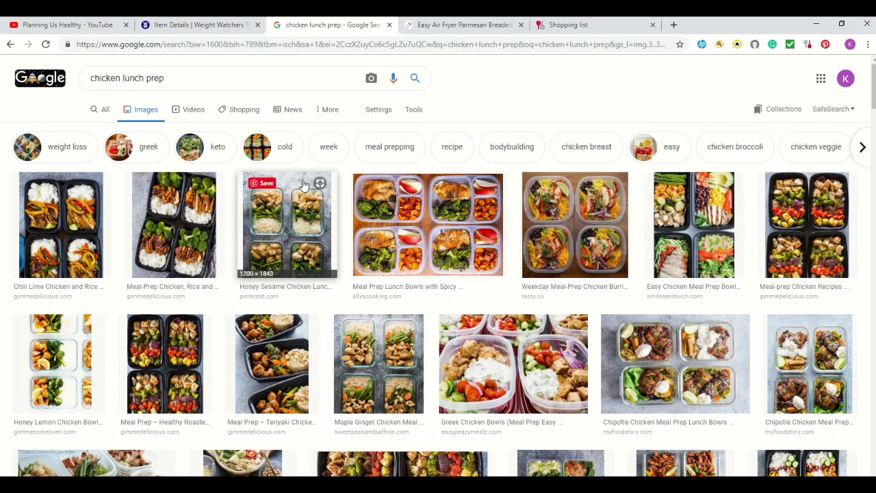
pyautogui.moveTo(170, 78); pyautogui.dragTo(74, 81)
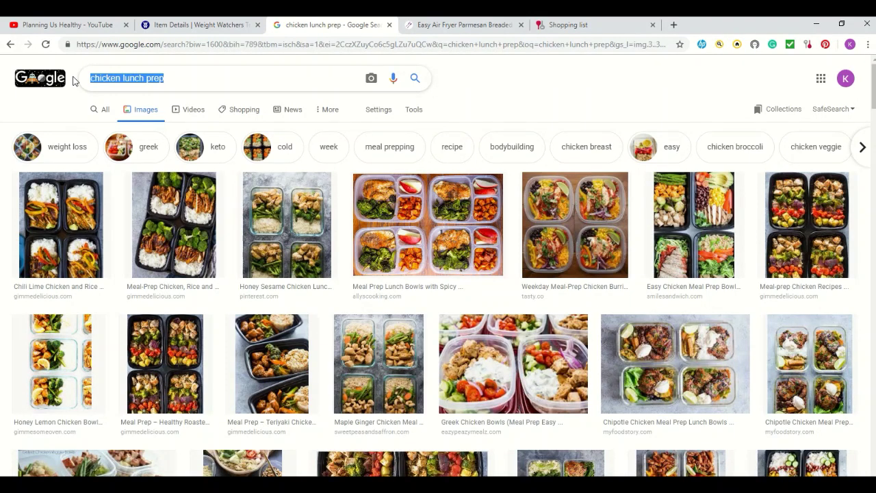
# - Search images for 'breakfast prep', browse the results, then switch to the Copy Me That shopping list
pyautogui.write('breakfast prep')
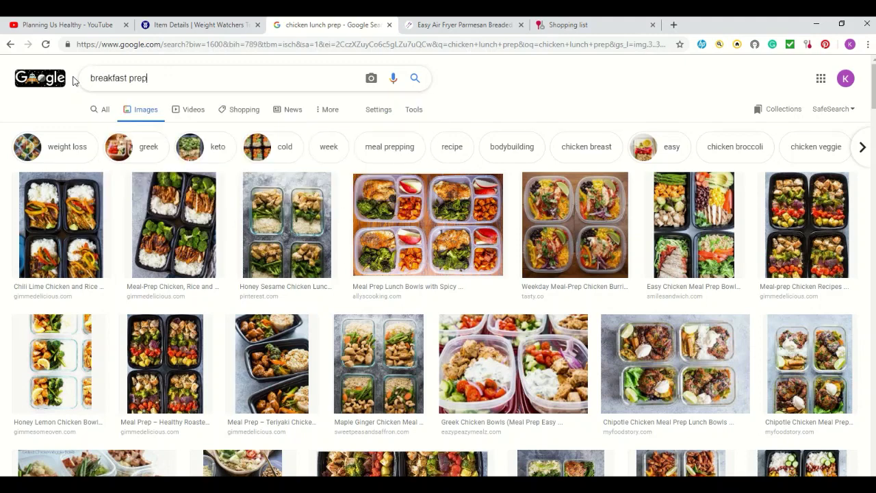
pyautogui.press('Return')
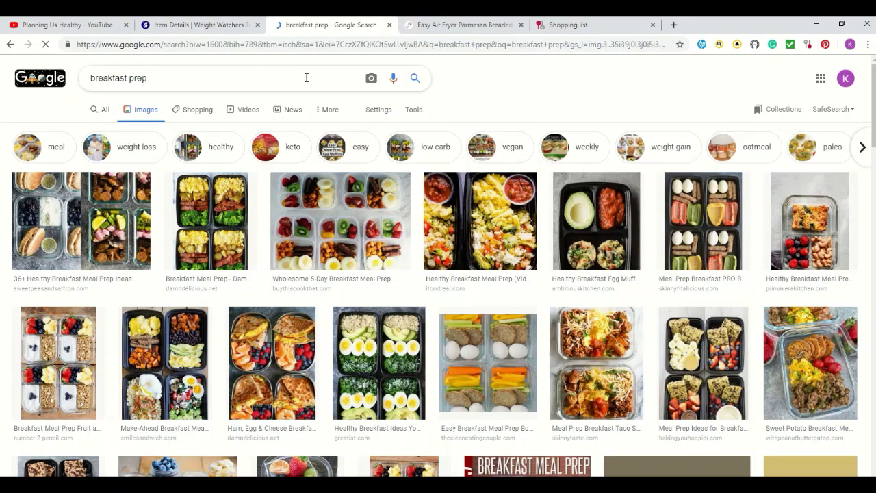
pyautogui.scroll(-2, 334, 216)
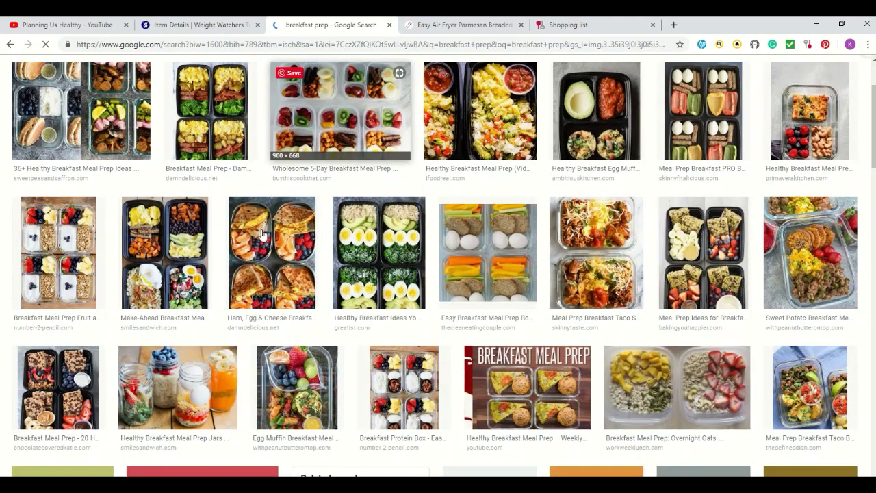
pyautogui.scroll(-1, 479, 257)
pyautogui.scroll(-3, 568, 290)
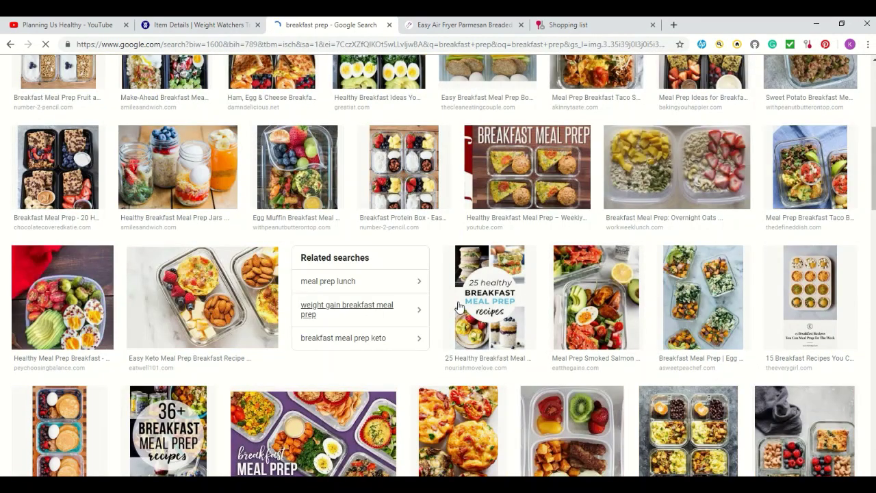
pyautogui.scroll(-2, 452, 315)
pyautogui.scroll(-4, 388, 341)
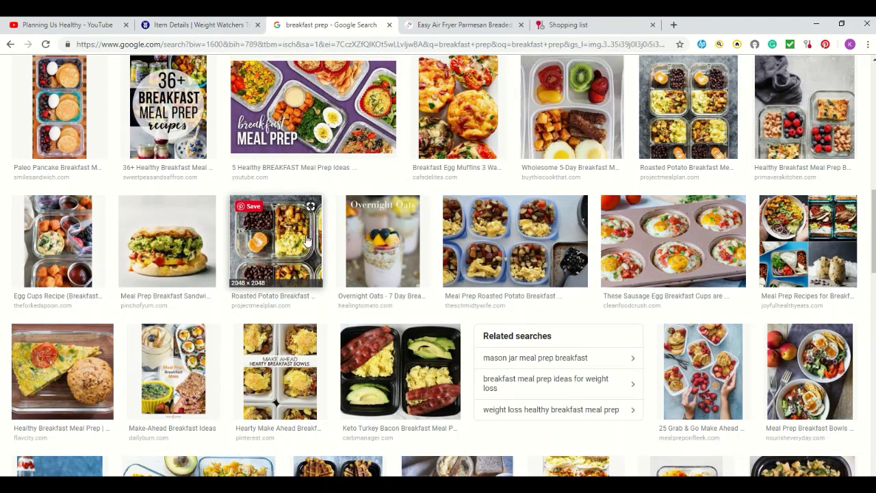
pyautogui.scroll(10, 550, 334)
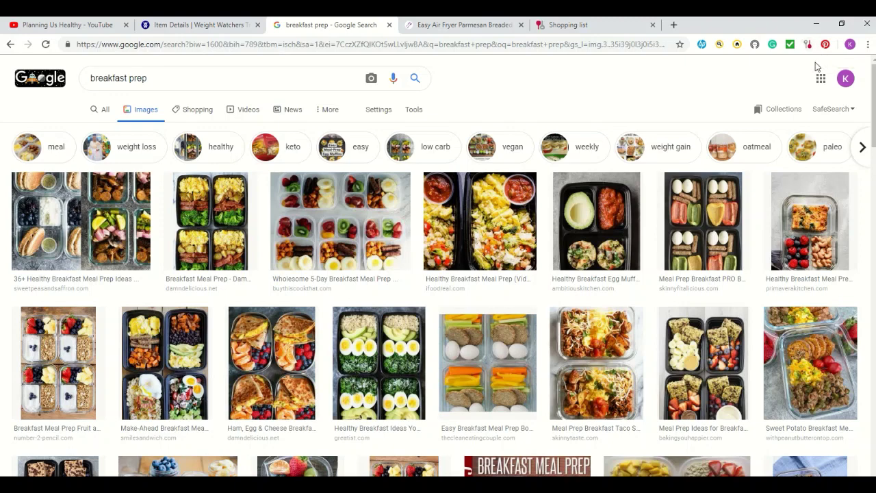
pyautogui.click(547, 25)
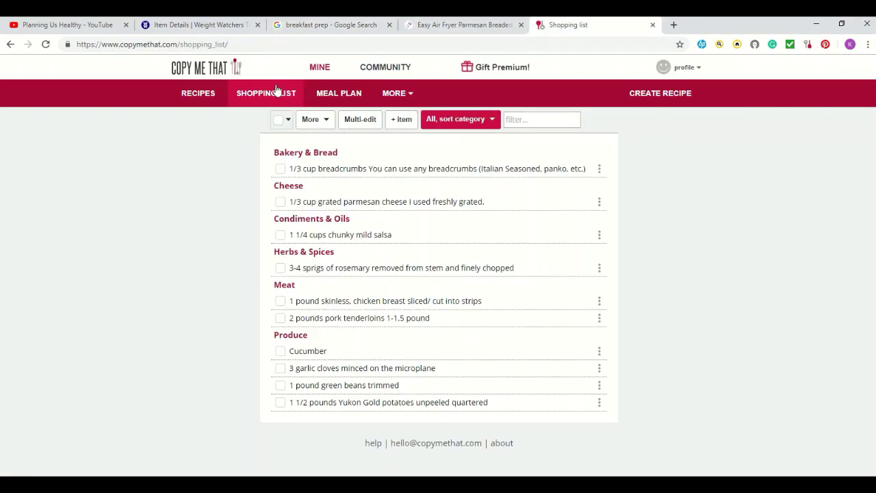
# - Browse the Copy Me That recipe cards, then switch to the 2-point Weight Watchers Parmesan chicken details
pyautogui.click(199, 93)
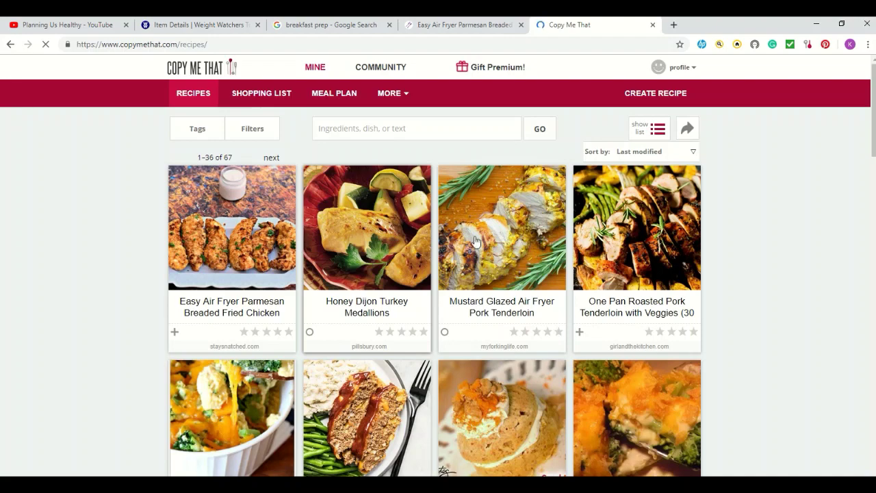
pyautogui.scroll(-4, 472, 206)
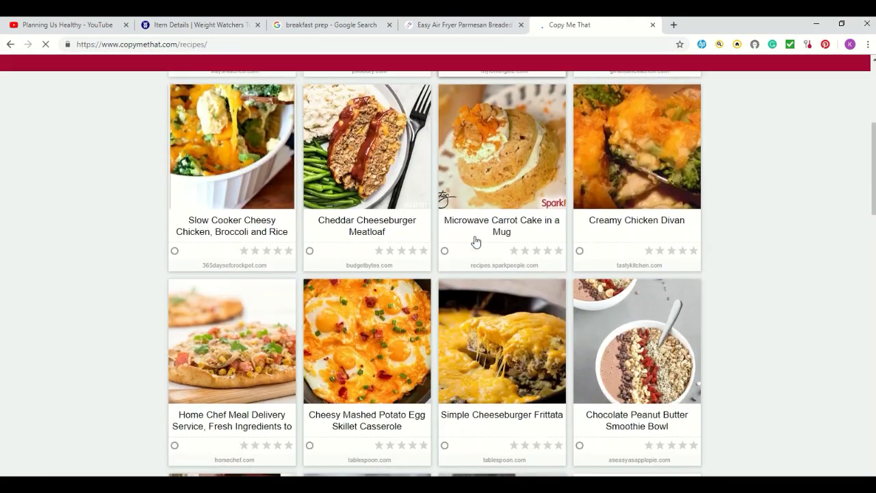
pyautogui.scroll(-1, 475, 241)
pyautogui.scroll(-3, 475, 241)
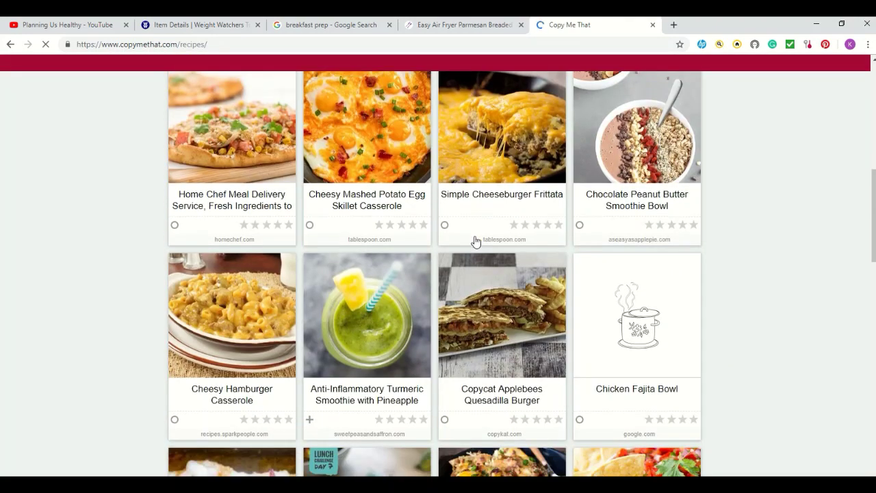
pyautogui.scroll(-2, 476, 241)
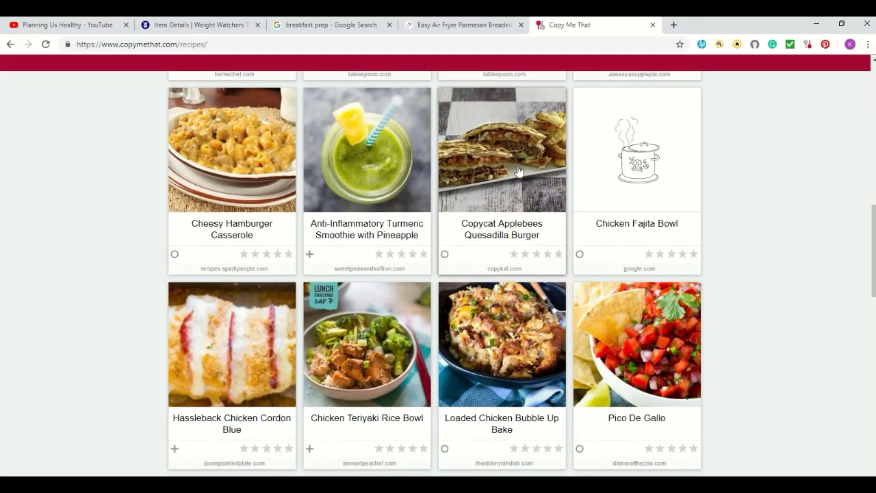
pyautogui.scroll(-2, 471, 244)
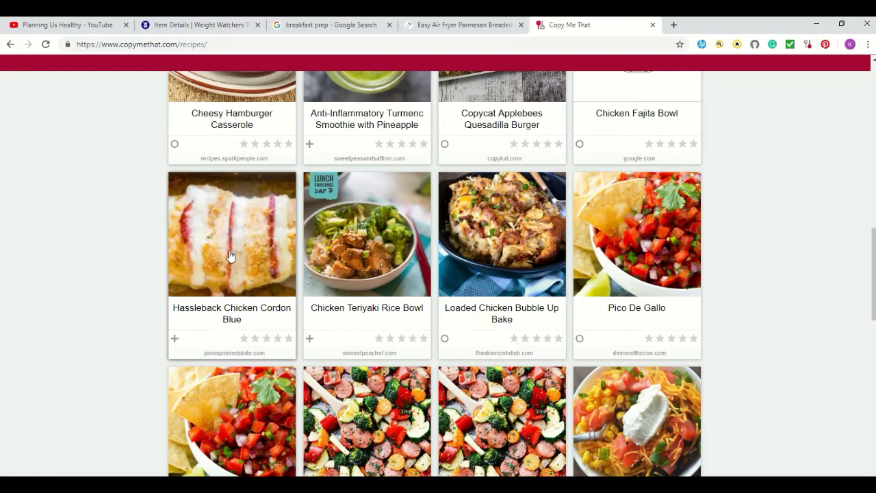
pyautogui.scroll(-2, 229, 257)
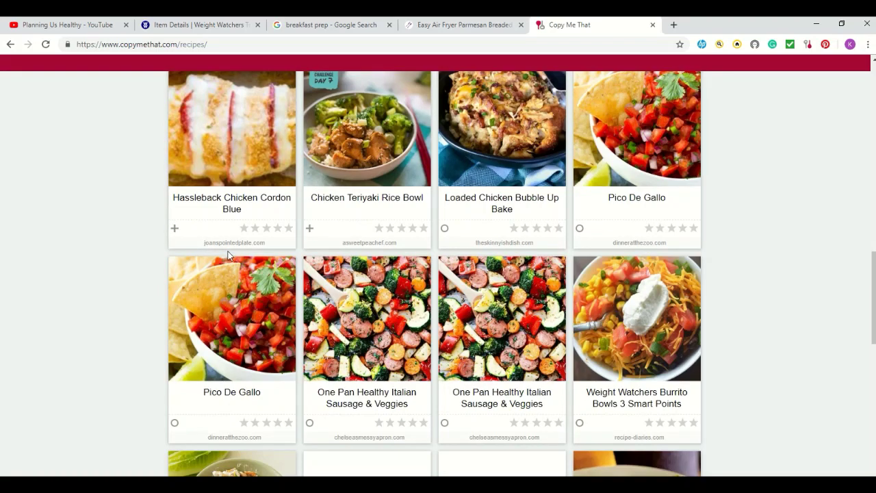
pyautogui.scroll(-4, 425, 312)
pyautogui.scroll(-5, 424, 313)
pyautogui.scroll(15, 424, 313)
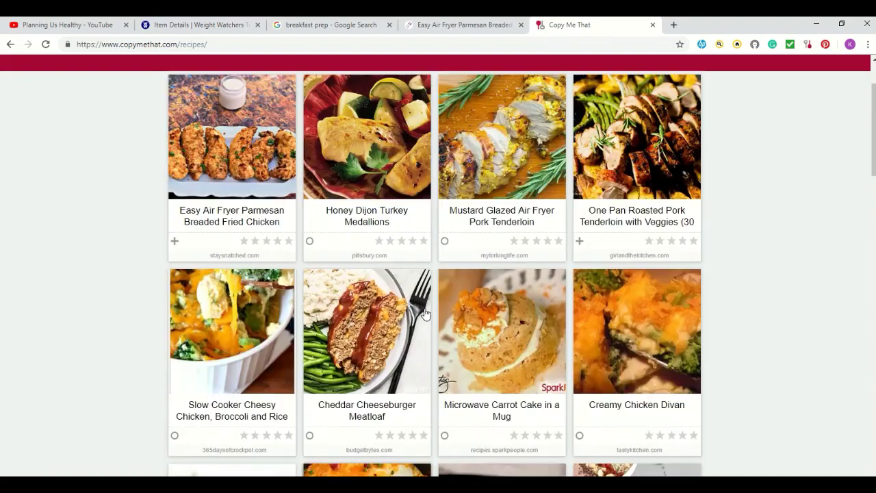
pyautogui.scroll(2, 424, 313)
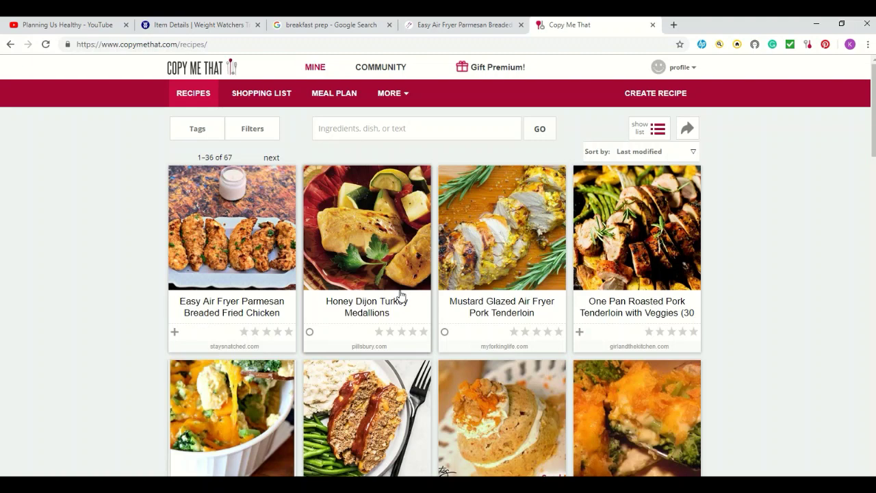
pyautogui.click(175, 26)
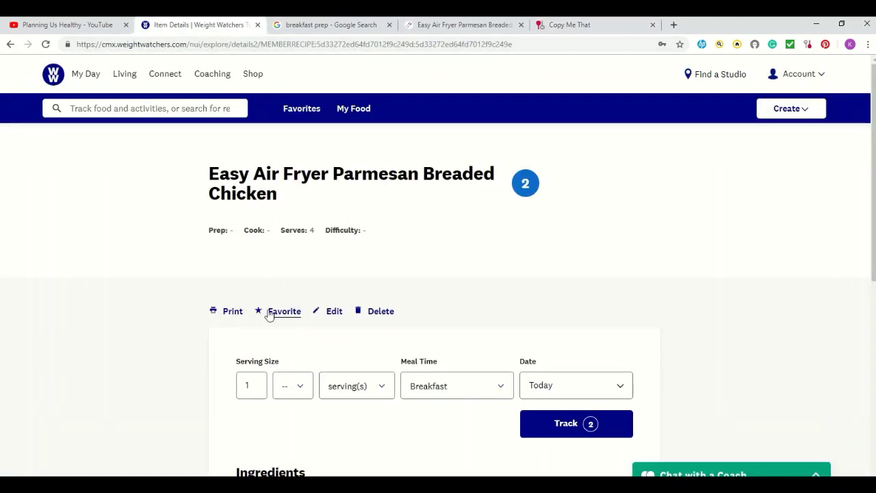